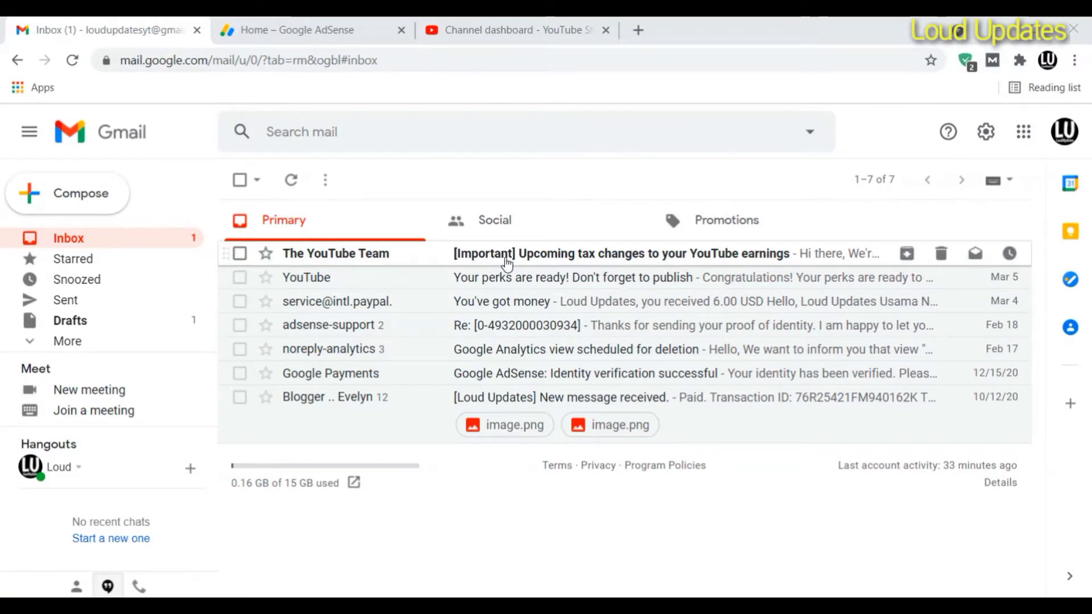
Step: Open and read the '[Important] Upcoming tax changes' email about YouTube earnings
left_click(507, 263)
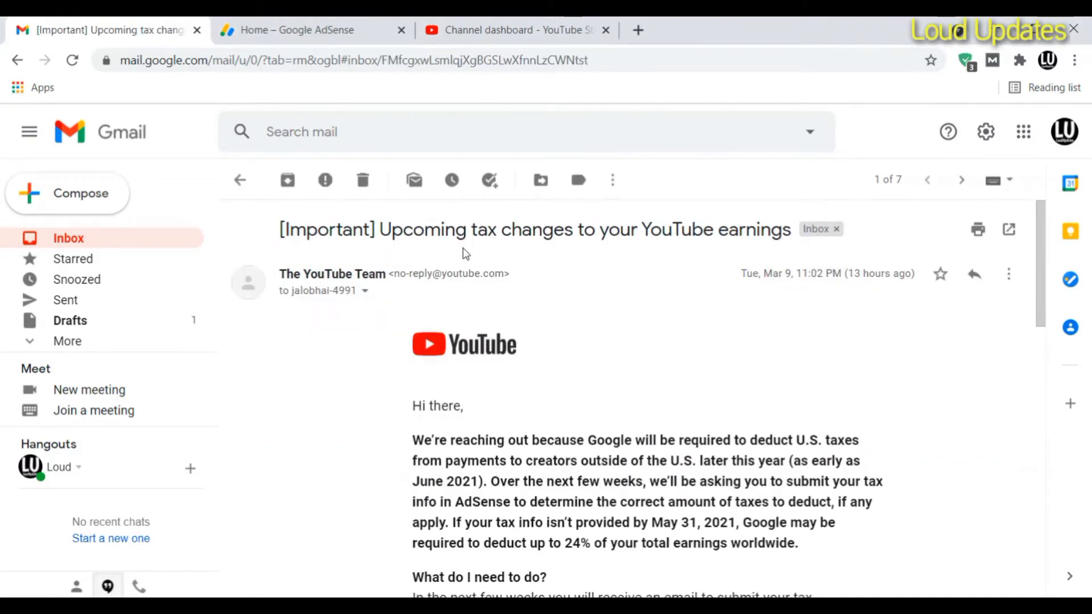
double_click(665, 236)
left_click(464, 455)
scroll(805, 373, "down", 2)
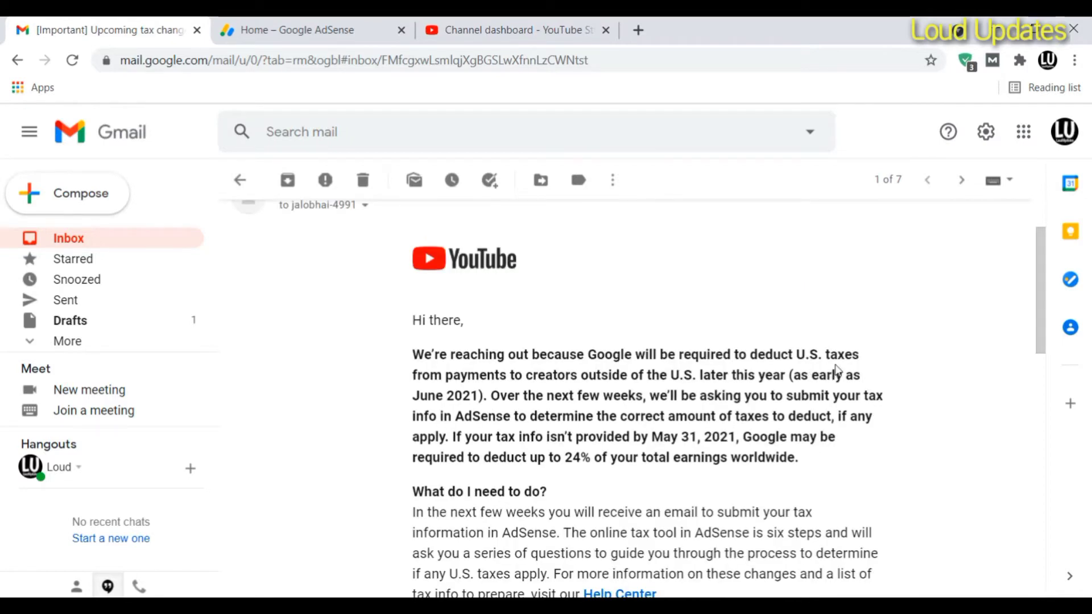
left_click_drag(660, 376, 785, 381)
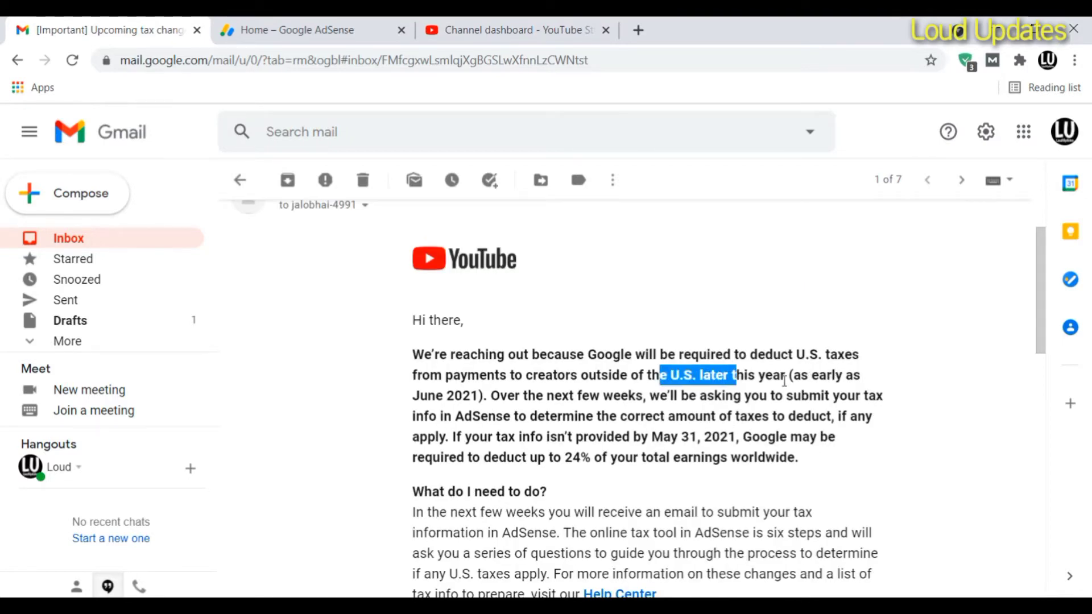
left_click(785, 382)
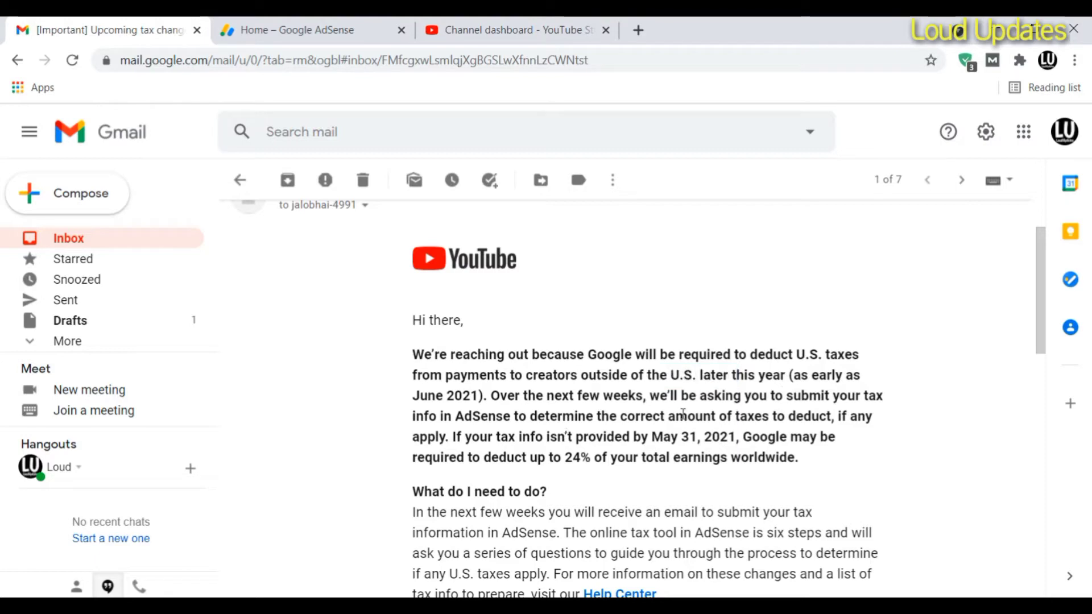
Step: Finish reading the email, then switch to the Google AdSense tab
scroll(683, 413, "down", 2)
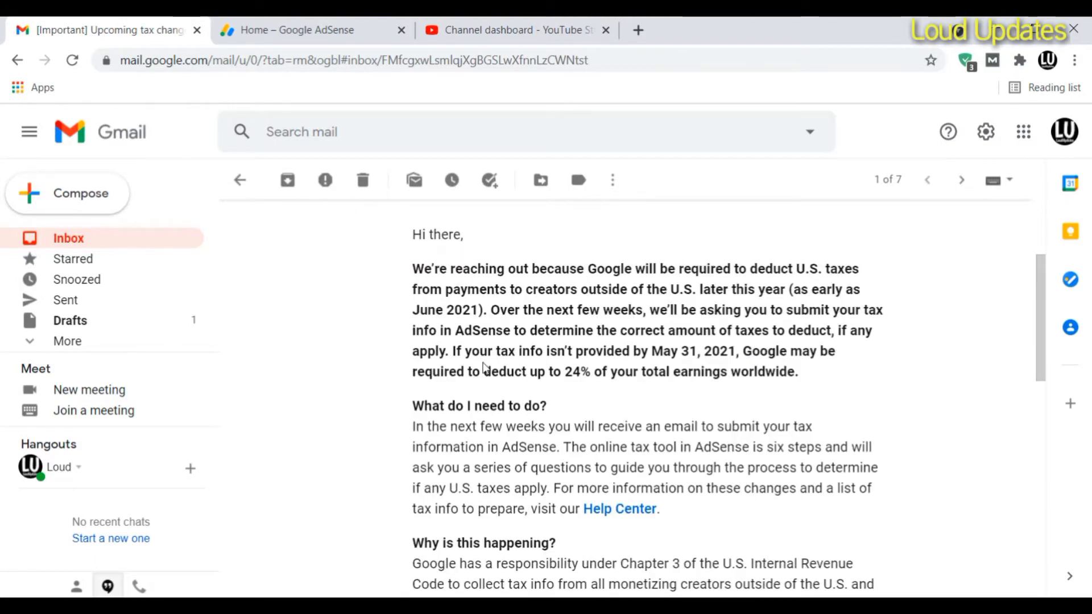
scroll(483, 367, "up", 3)
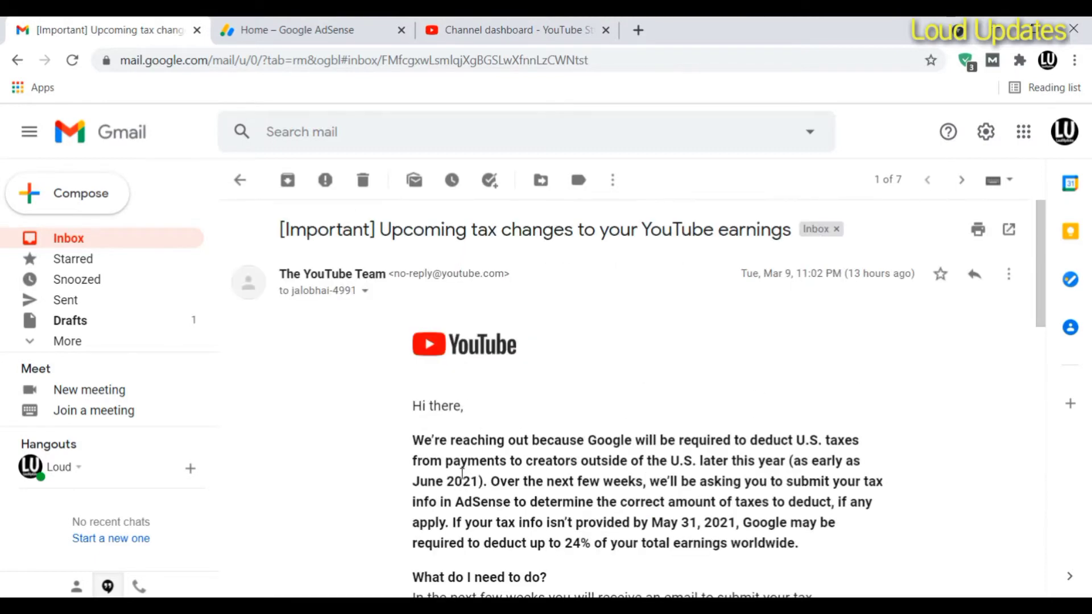
scroll(462, 472, "down", 5)
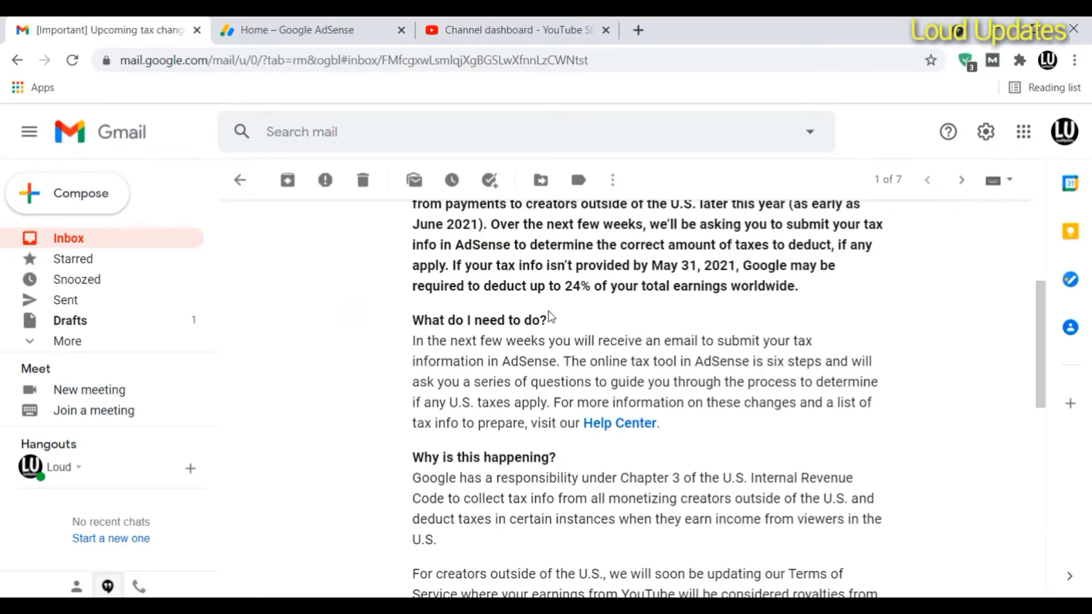
key("ctrl+Tab")
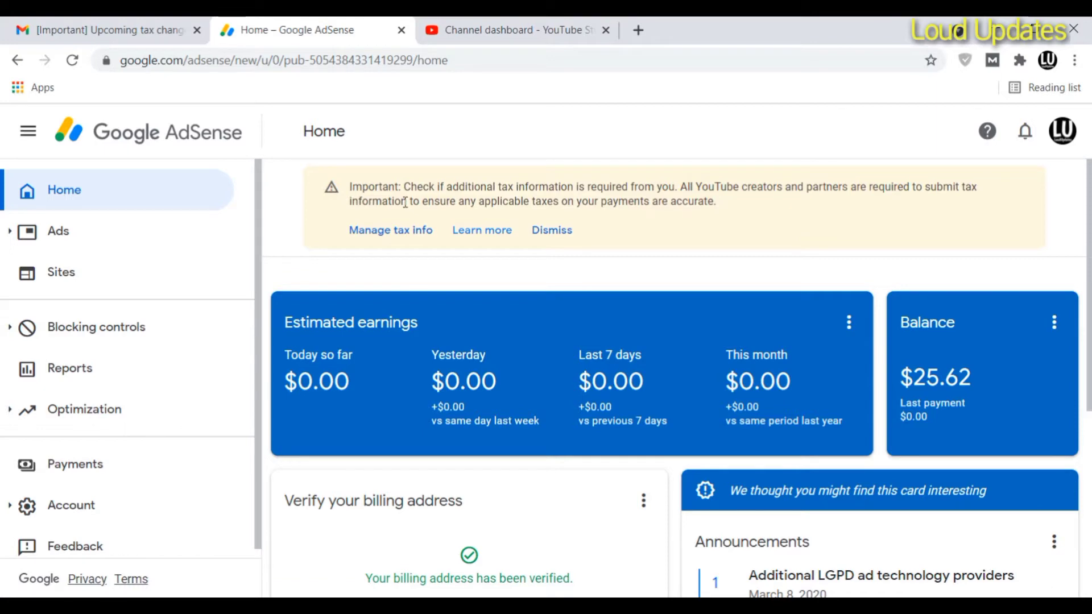
key("ctrl+Tab")
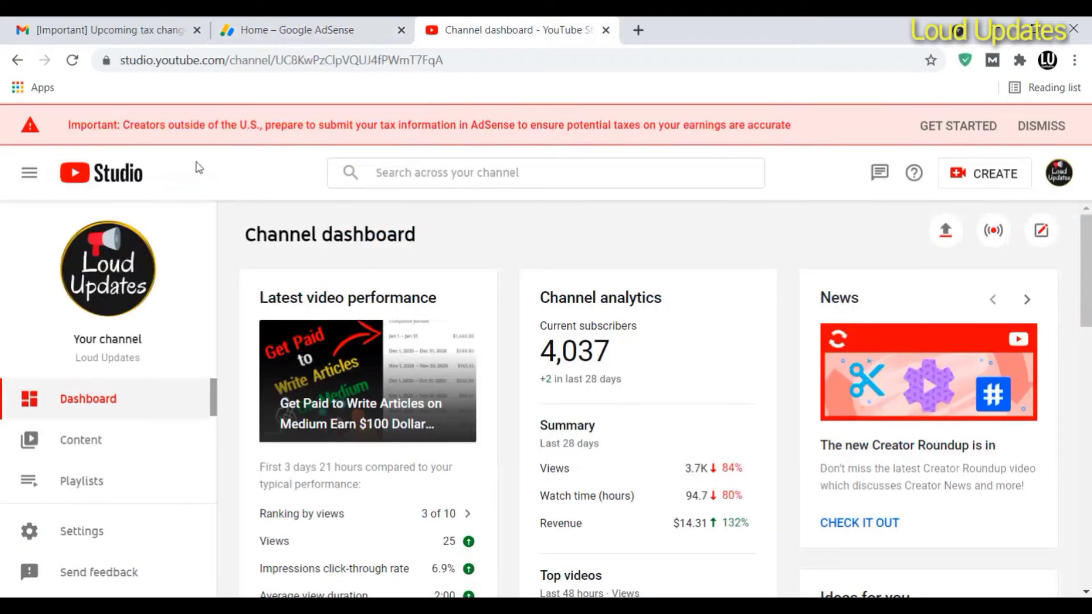
left_click_drag(792, 125, 107, 126)
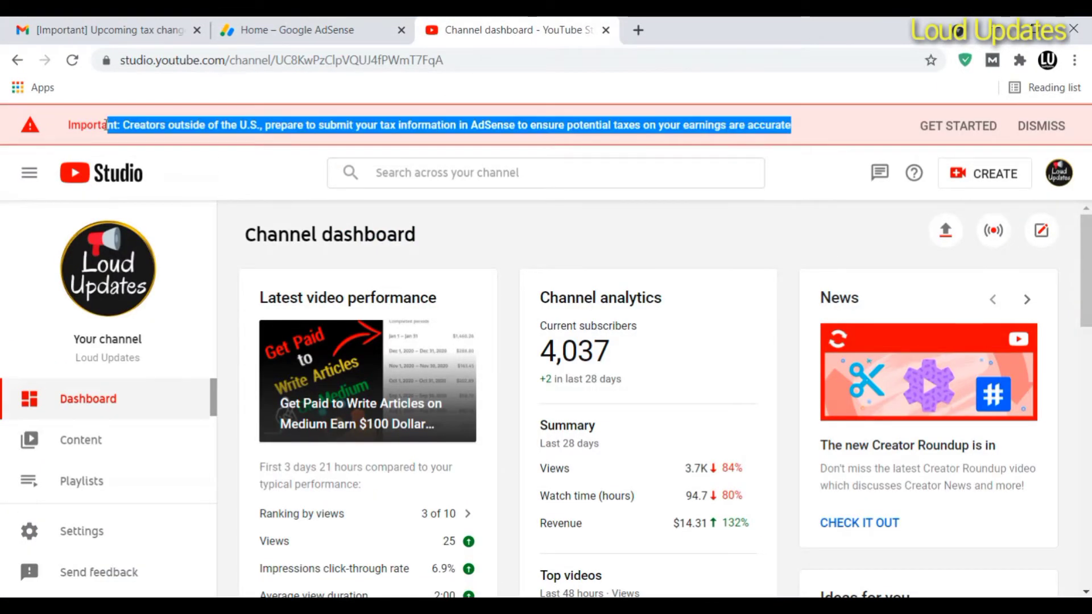
left_click(384, 134)
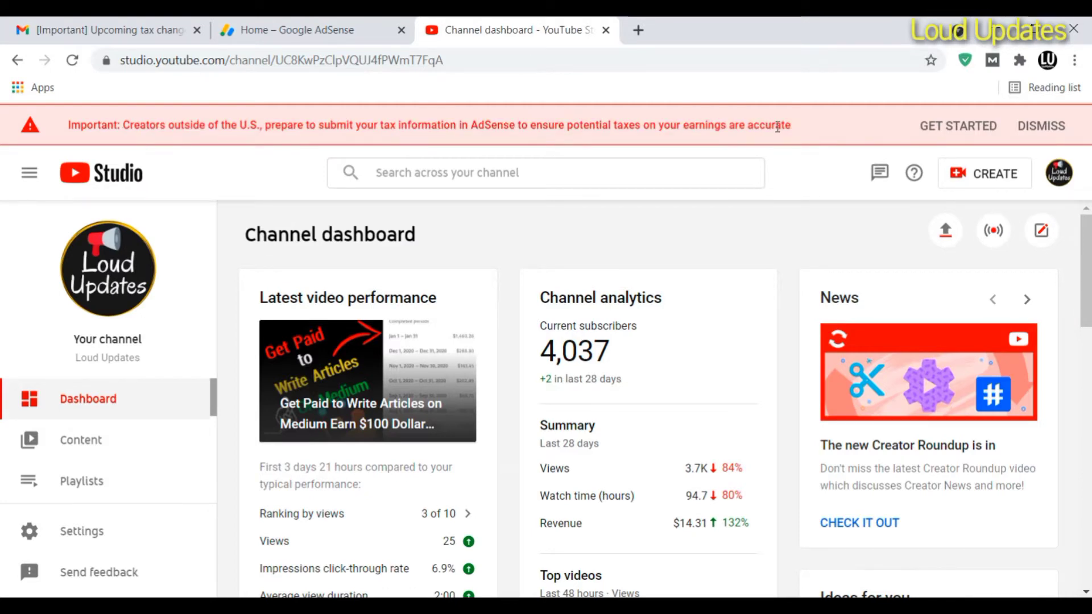
left_click(290, 30)
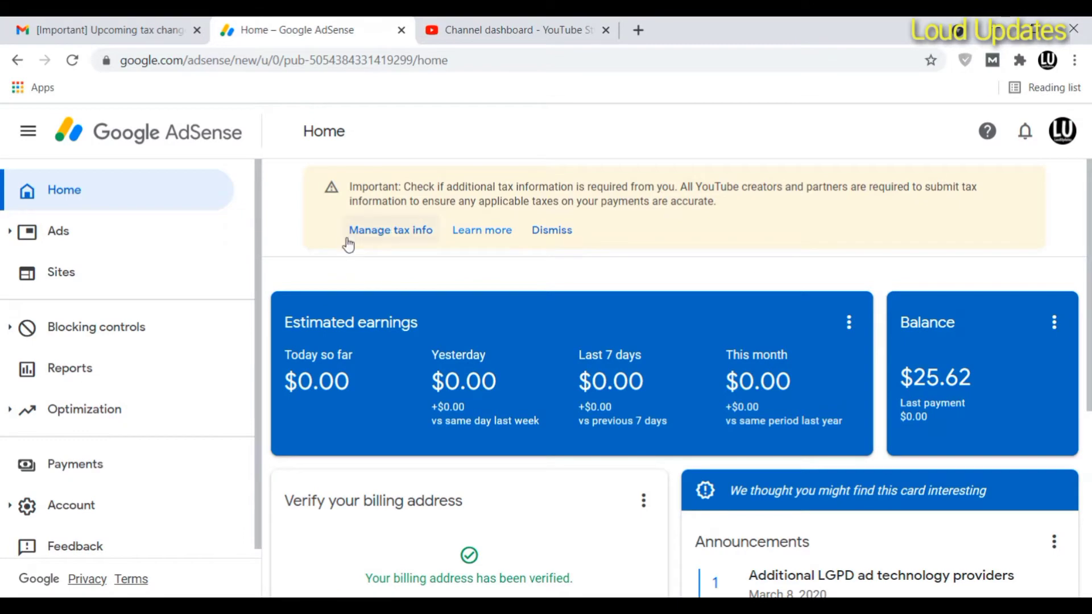
Step: Go to Payments > Manage tax info and choose ADD TAX INFO
scroll(348, 245, "down", 5)
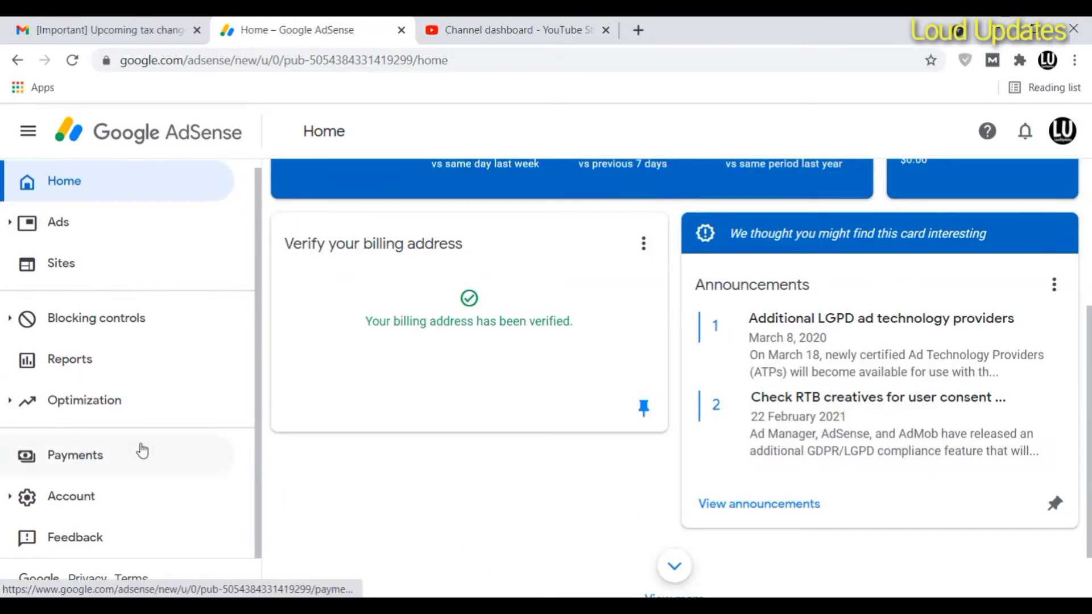
left_click(142, 451)
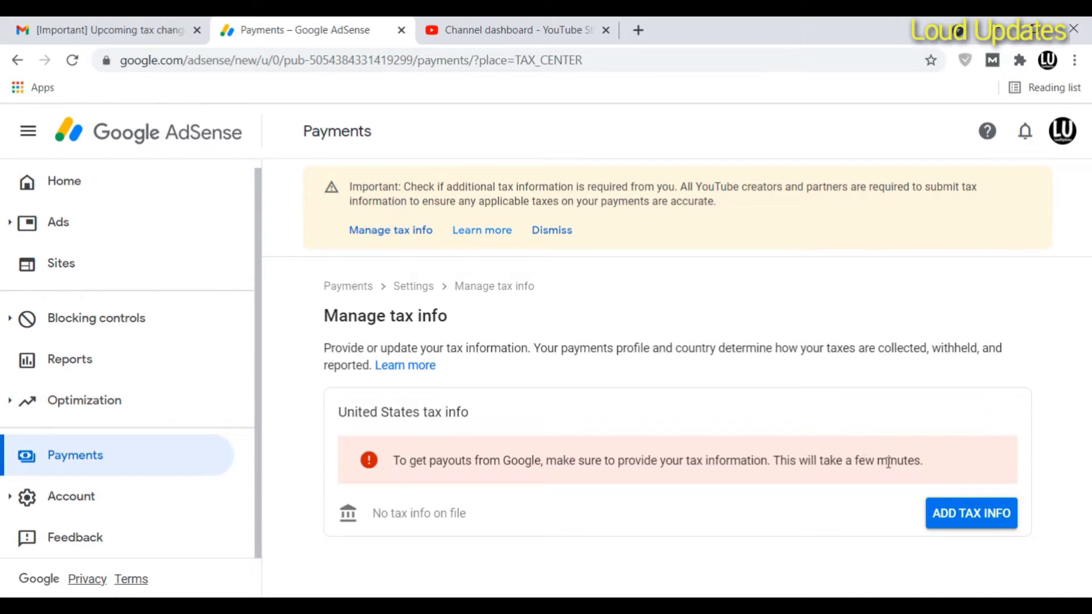
left_click(957, 522)
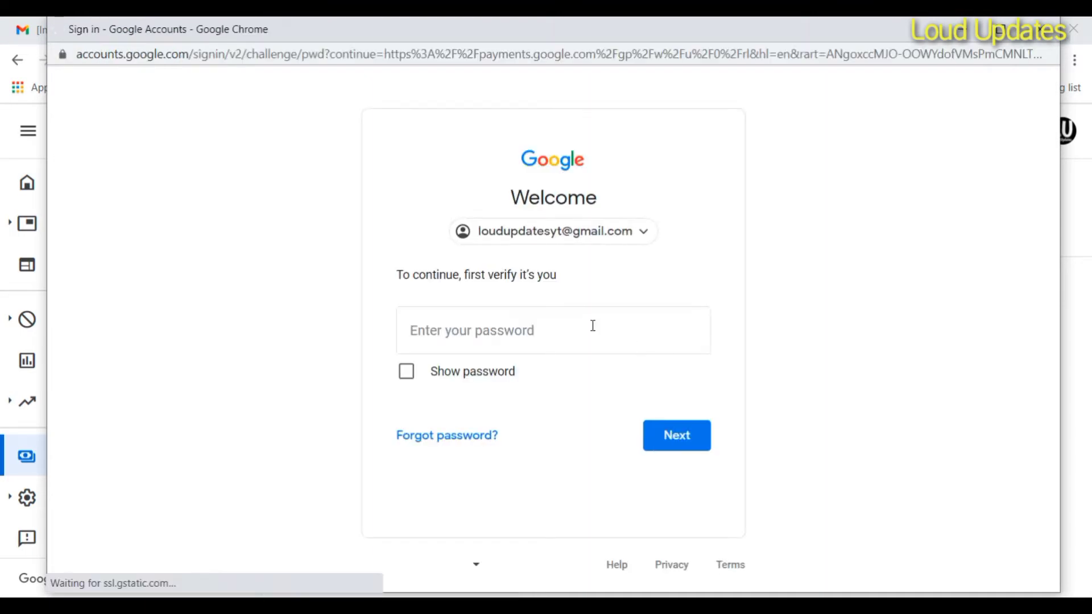
Step: Enter the account password in the Google sign-in window to verify identity
left_click(527, 332)
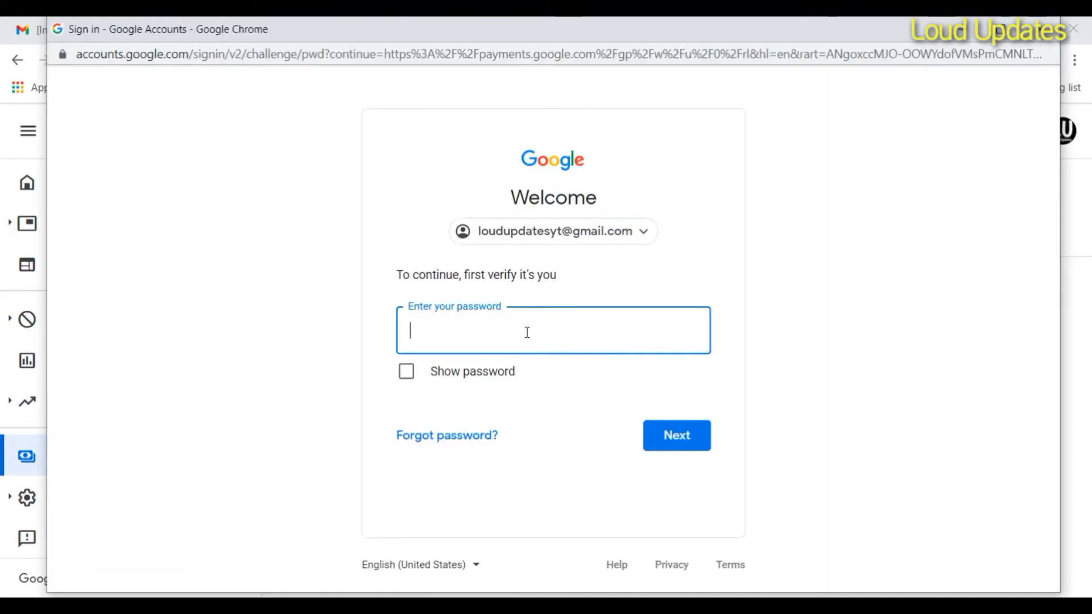
type("•••••••••••••")
key("Return")
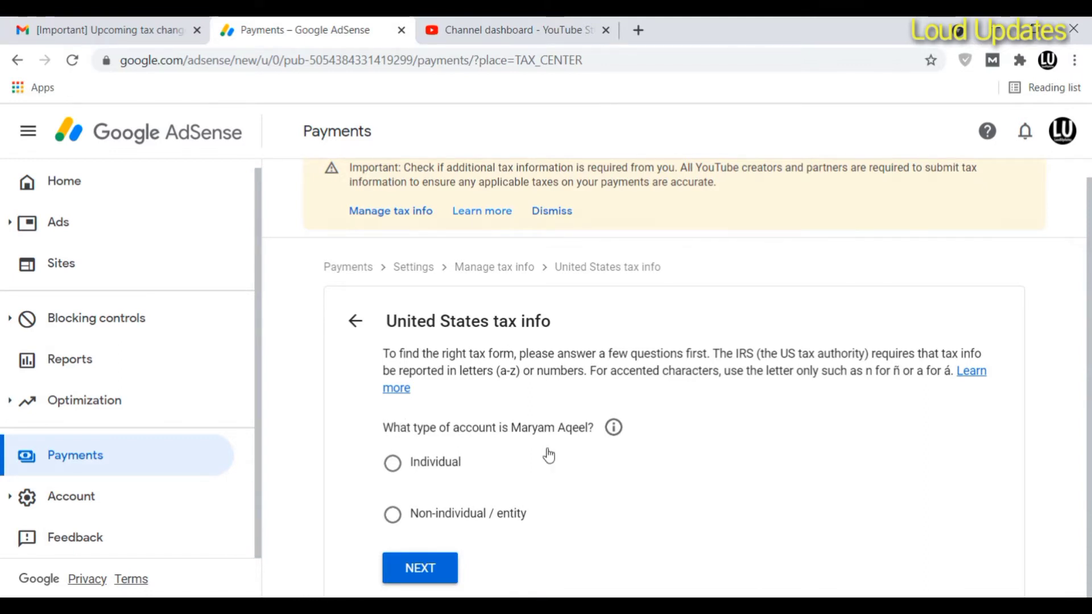
Step: Review the individual vs. business account explanation, then select Individual as the account type
left_click(608, 434)
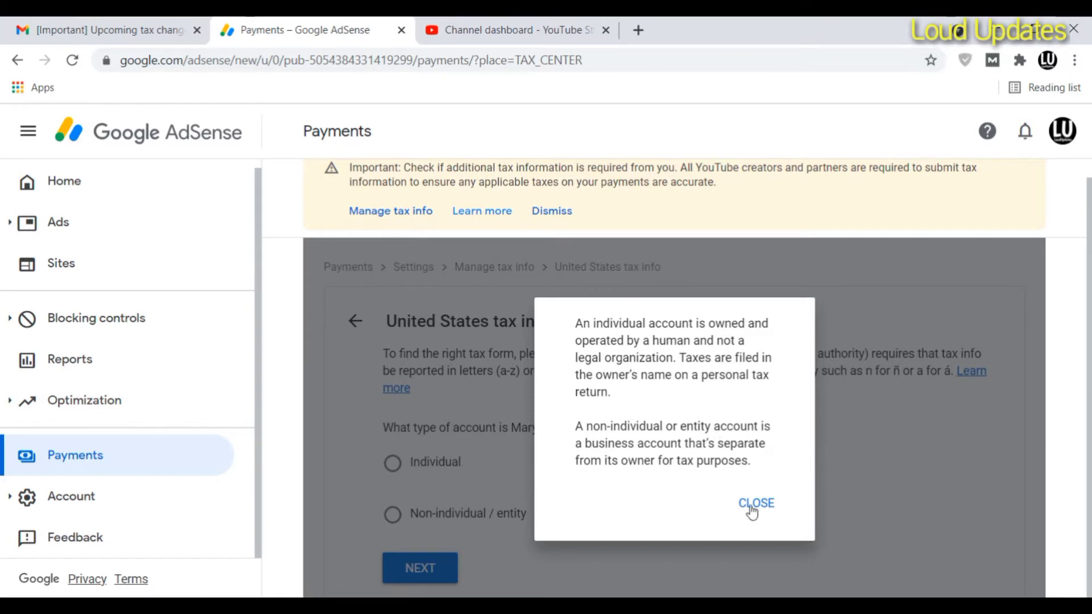
triple_click(646, 407)
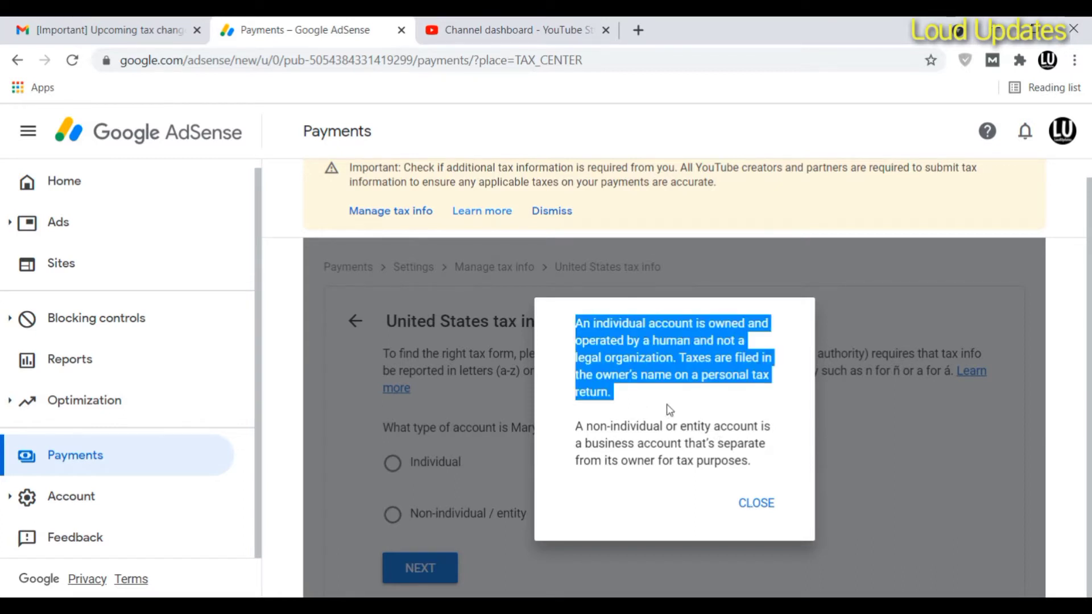
left_click(623, 338)
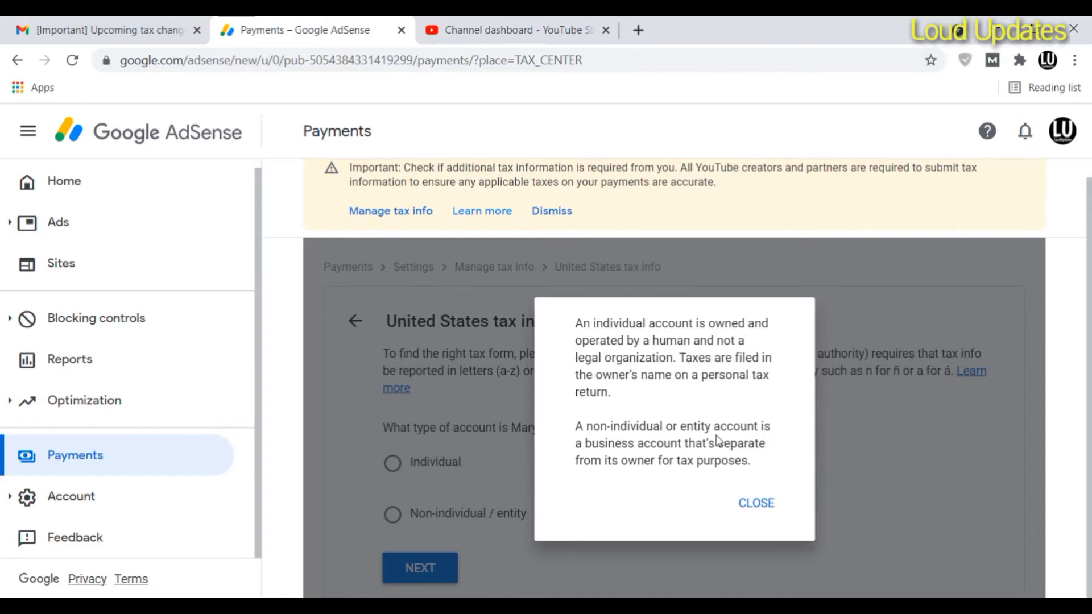
left_click_drag(586, 443, 663, 444)
left_click(734, 483)
double_click(670, 340)
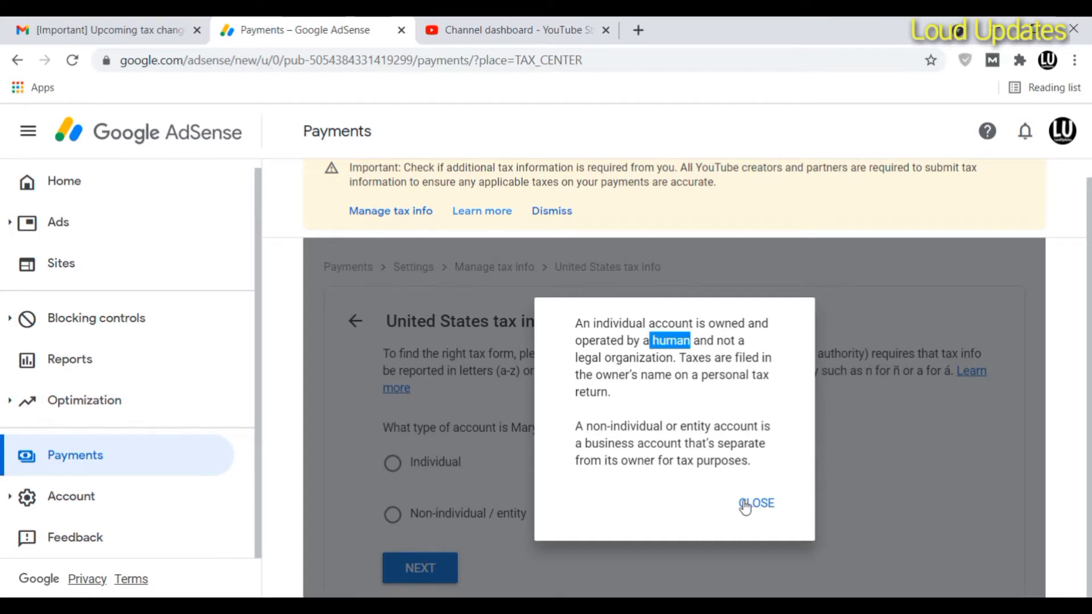
double_click(609, 444)
left_click(731, 503)
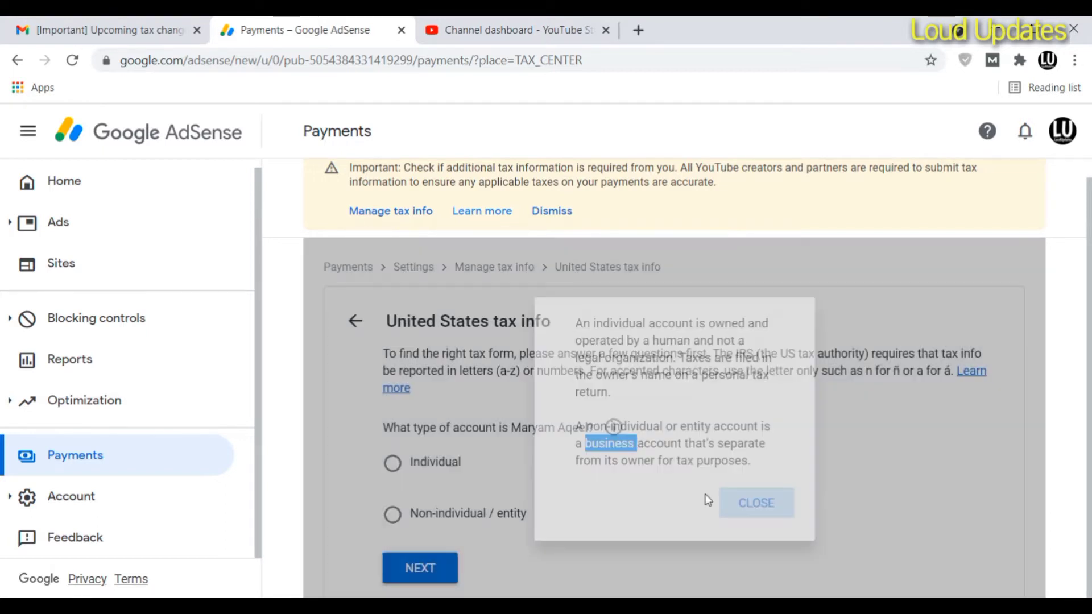
left_click(435, 462)
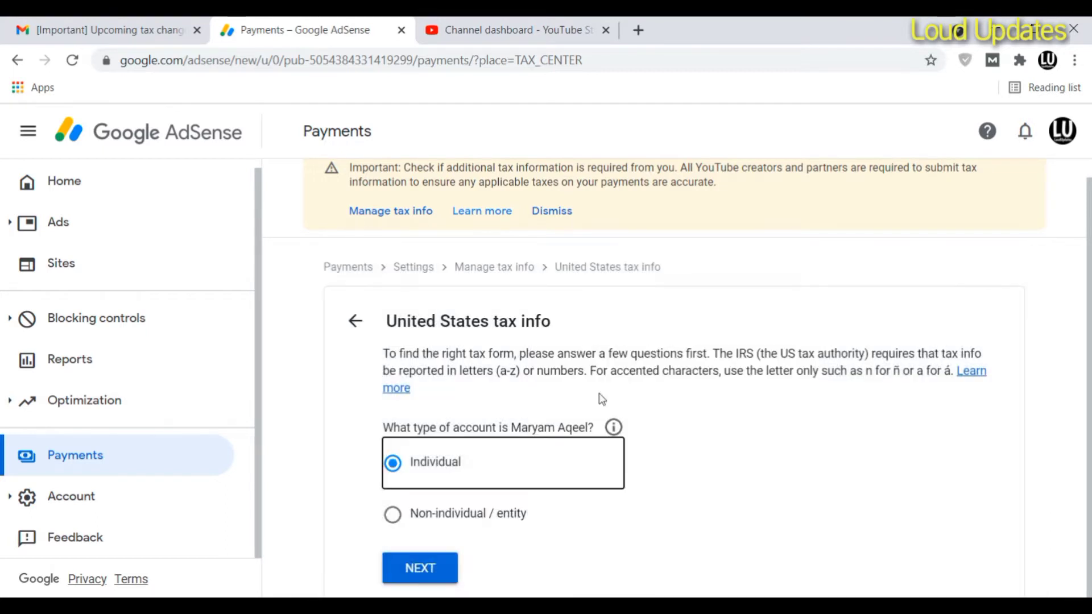
Step: Answer No to being a US citizen or resident and continue
left_click(421, 565)
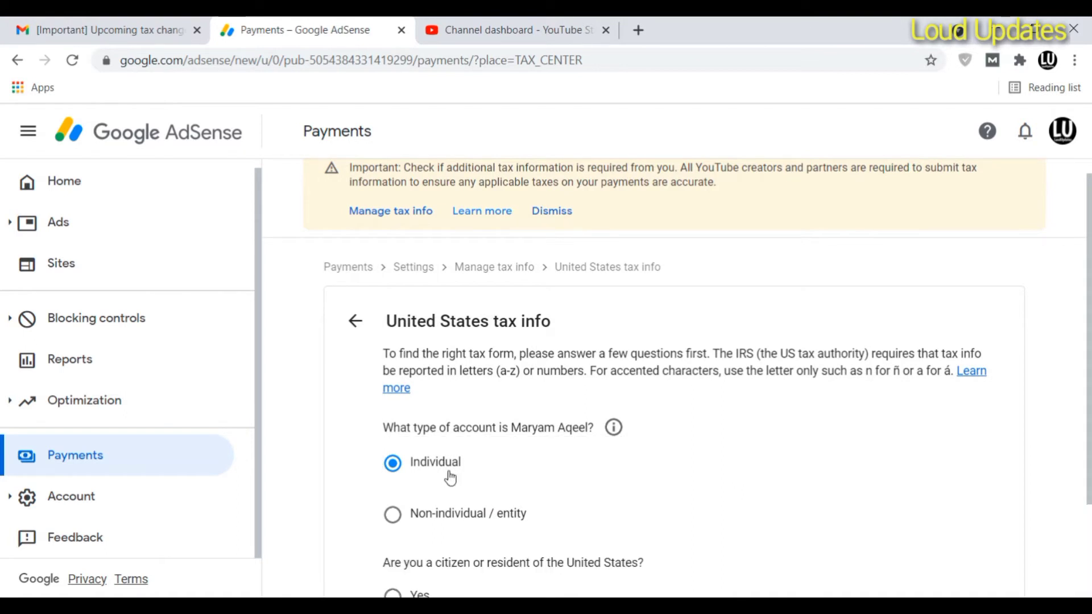
scroll(450, 478, "down", 2)
left_click_drag(382, 436, 453, 437)
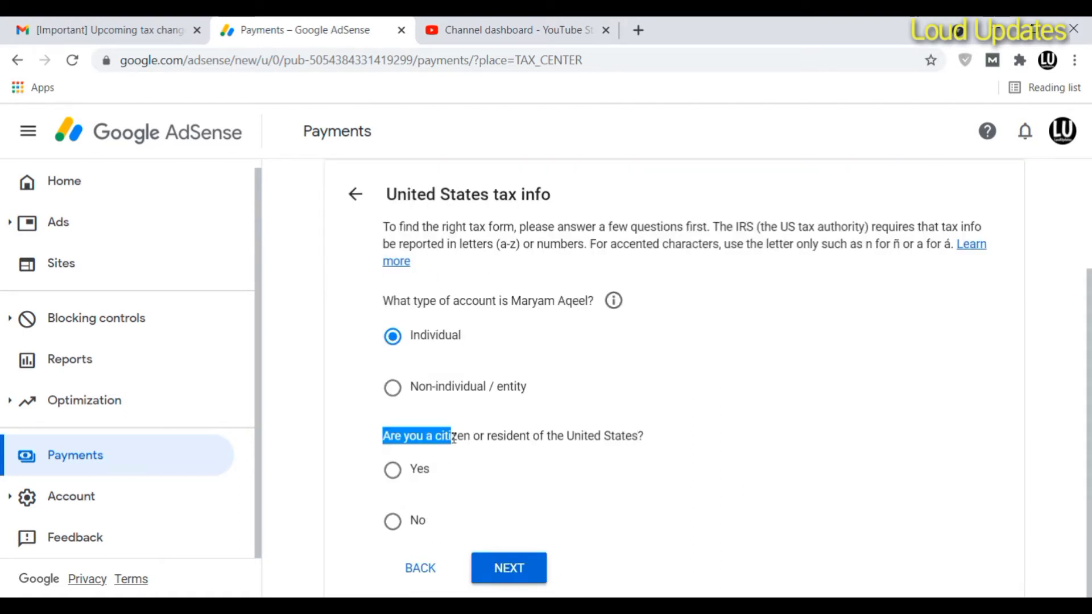
left_click(566, 438)
left_click_drag(574, 437, 634, 440)
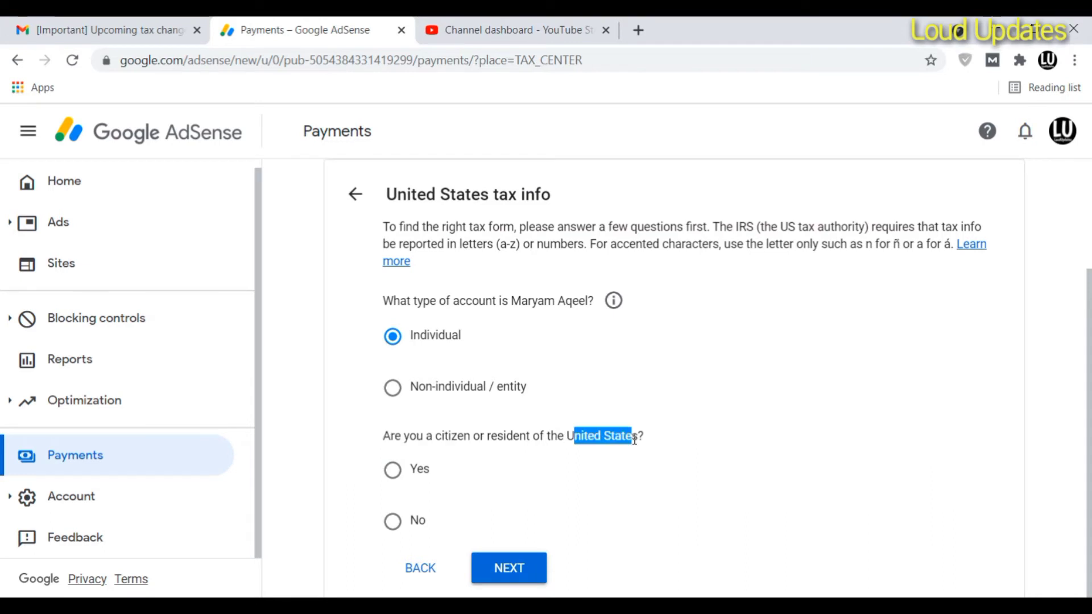
left_click(604, 438)
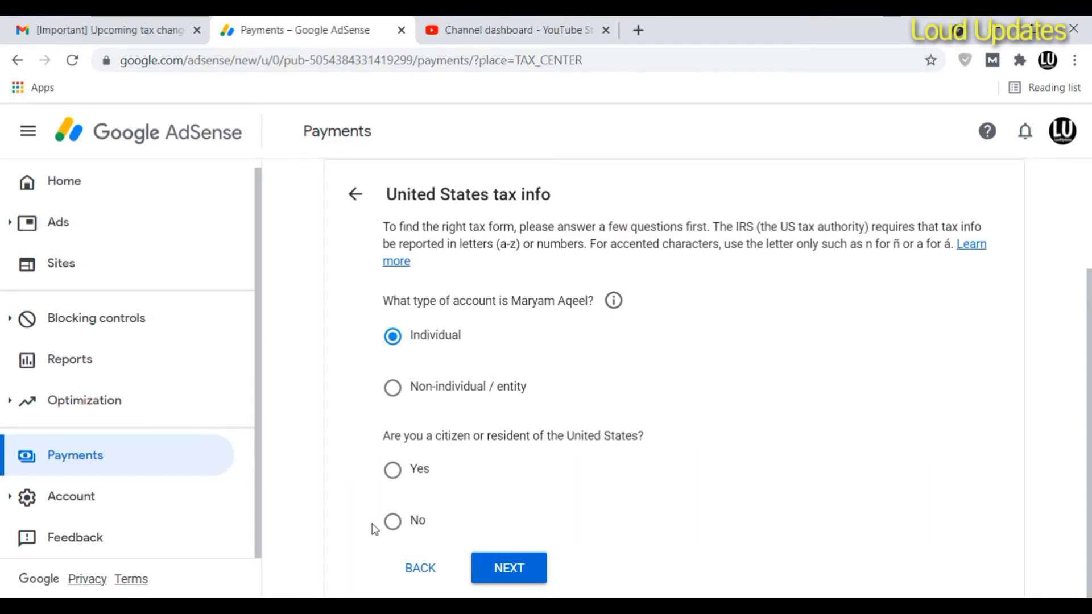
left_click(398, 529)
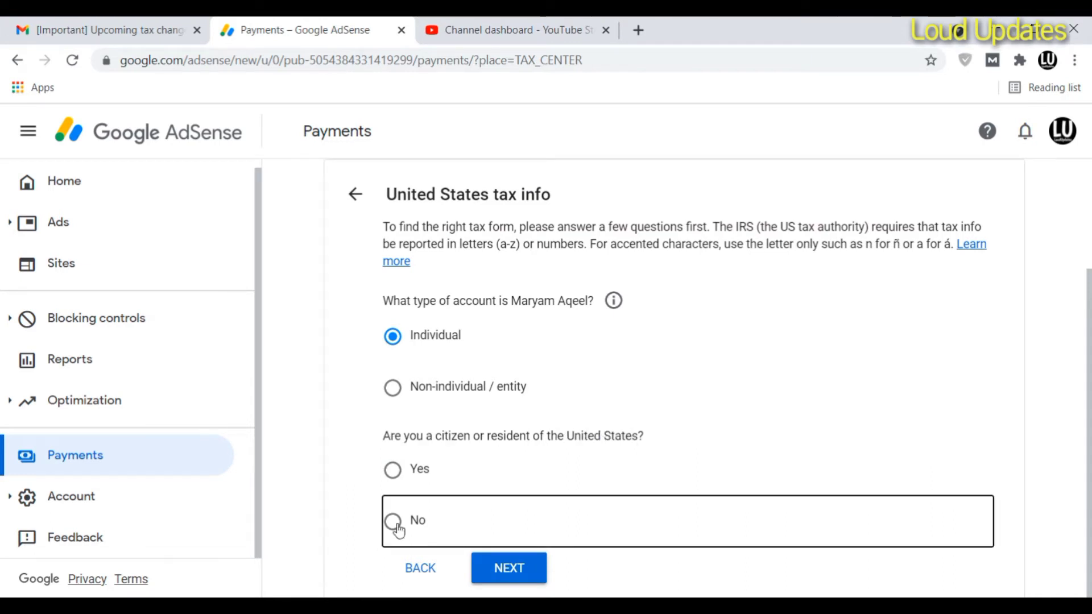
left_click(519, 569)
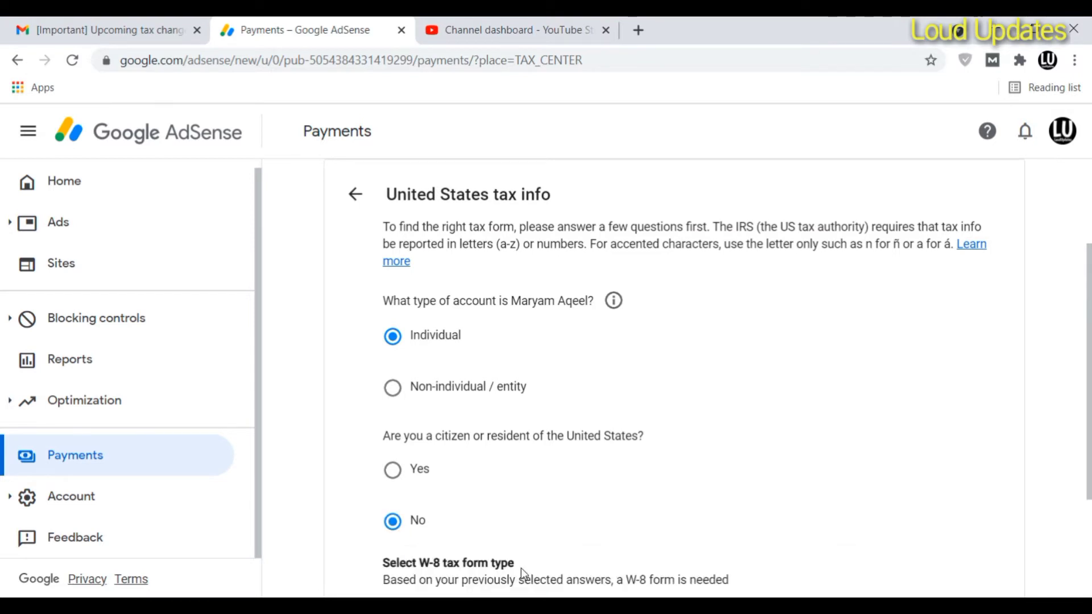
Step: Select W-8BEN as the tax form type
scroll(515, 366, "down", 1)
scroll(464, 344, "up", 1)
scroll(462, 344, "down", 3)
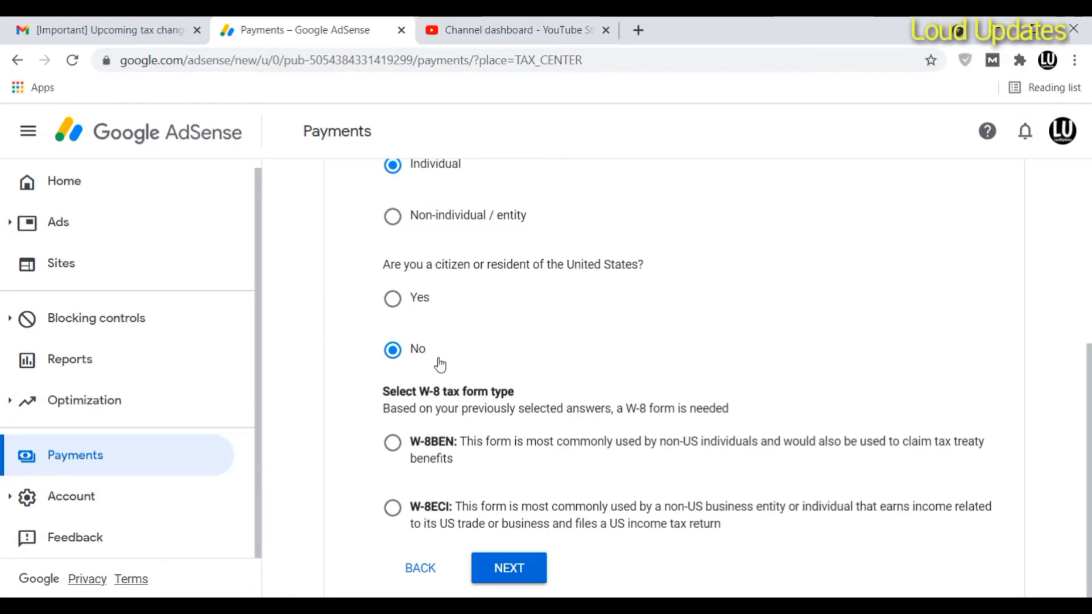
scroll(506, 477, "up", 5)
scroll(389, 500, "down", 5)
left_click(404, 453)
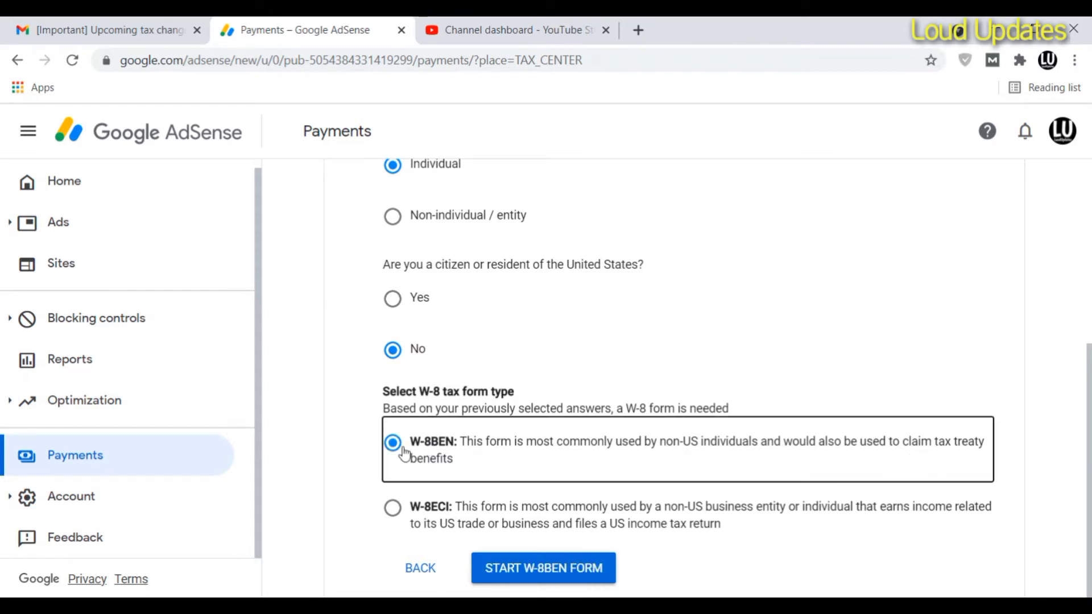
Step: Start the W-8BEN form and review the DBA name explanation
left_click(536, 569)
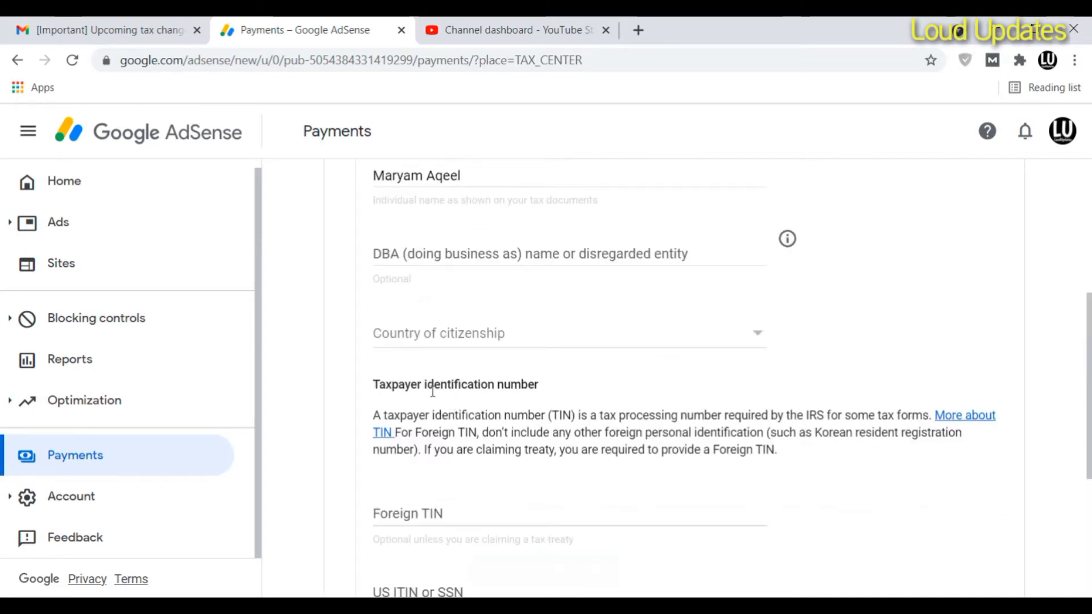
scroll(433, 392, "up", 3)
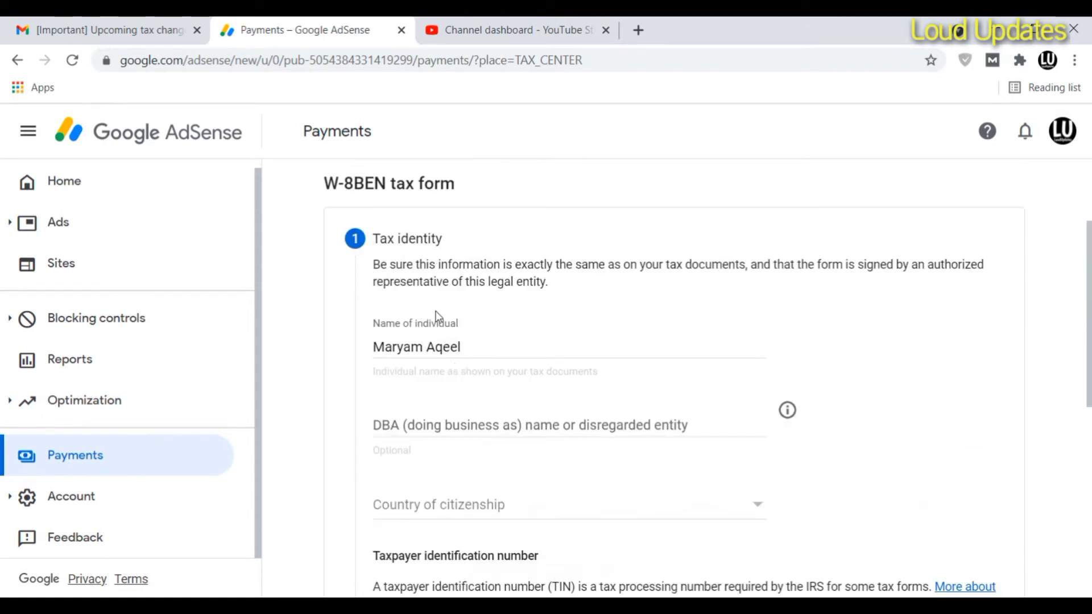
scroll(436, 316, "down", 3)
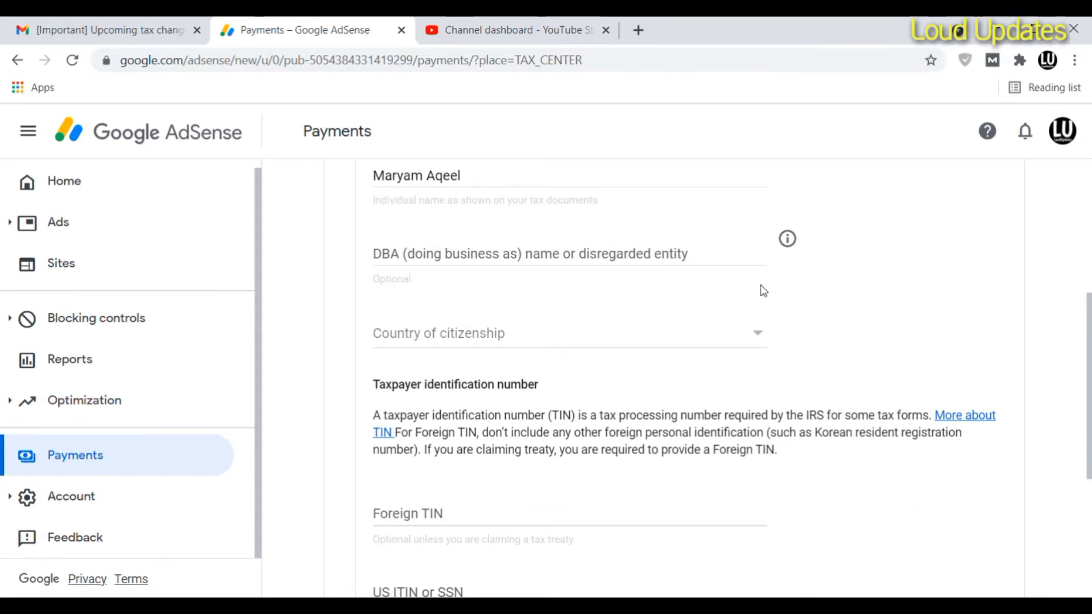
left_click(787, 239)
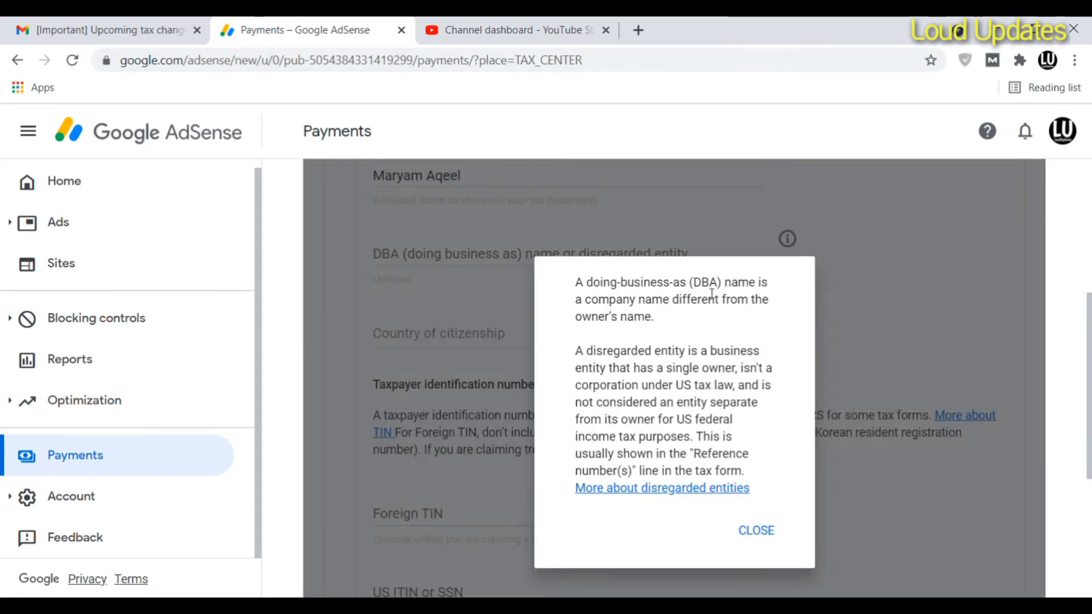
double_click(643, 283)
left_click(771, 560)
left_click(756, 530)
left_click(525, 258)
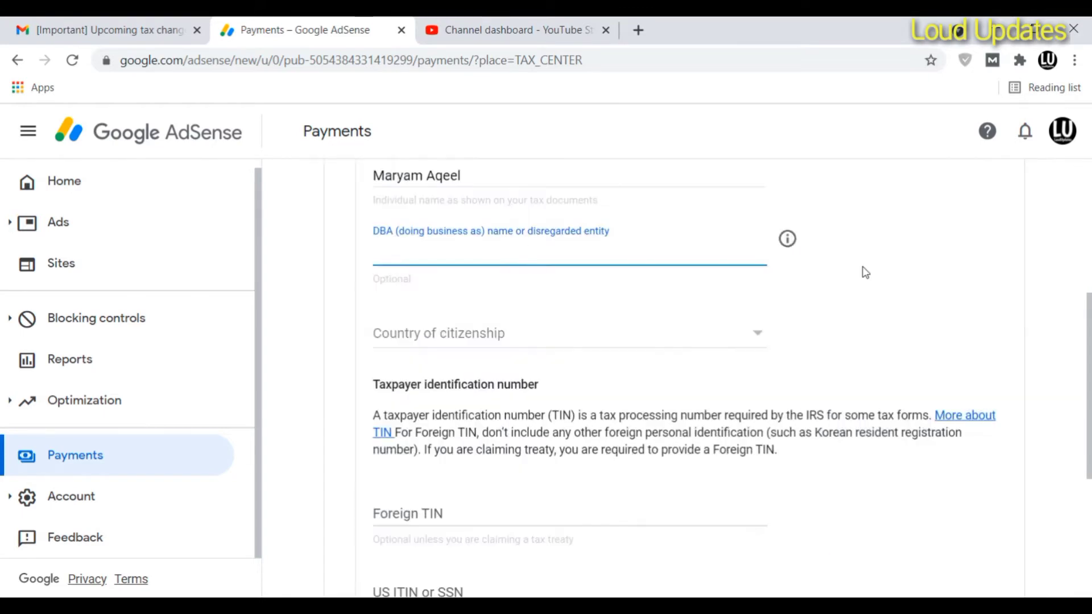
Step: Set Pakistan as the country of citizenship
left_click(679, 340)
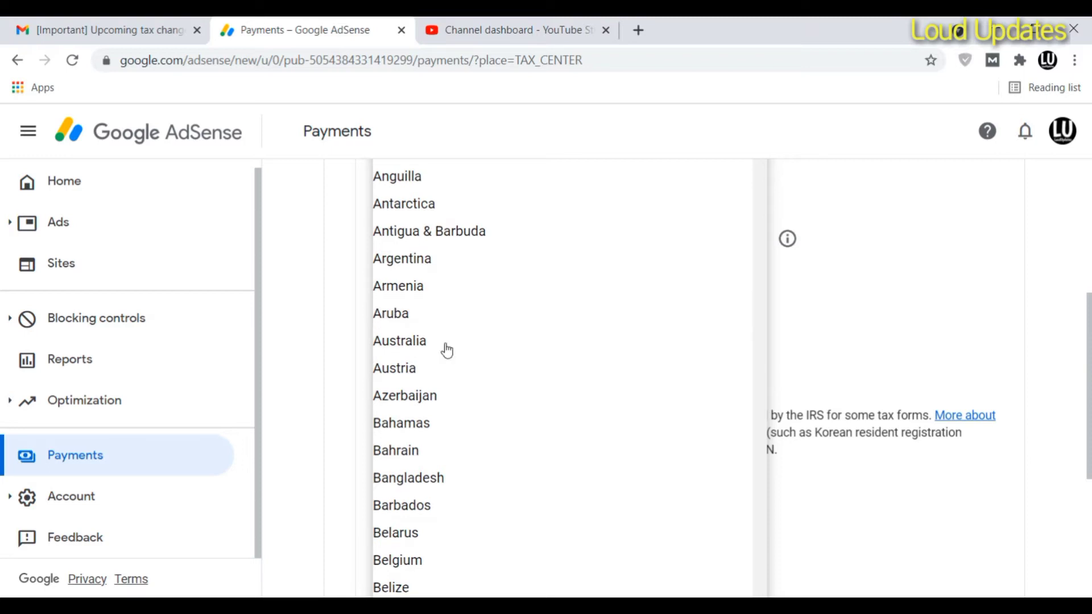
scroll(447, 349, "down", 20)
left_click(459, 411)
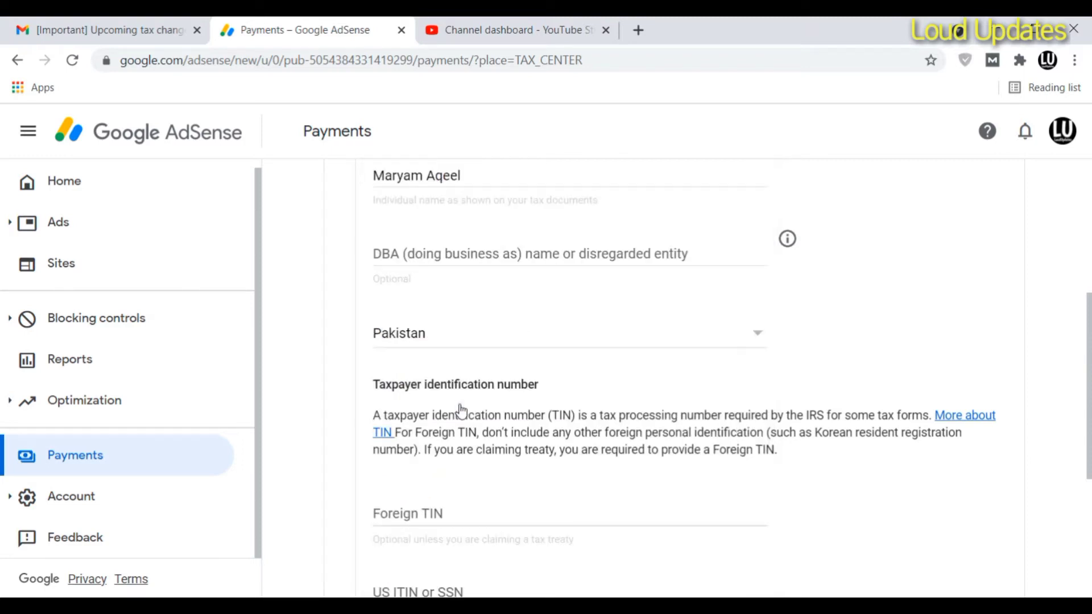
scroll(477, 356, "down", 2)
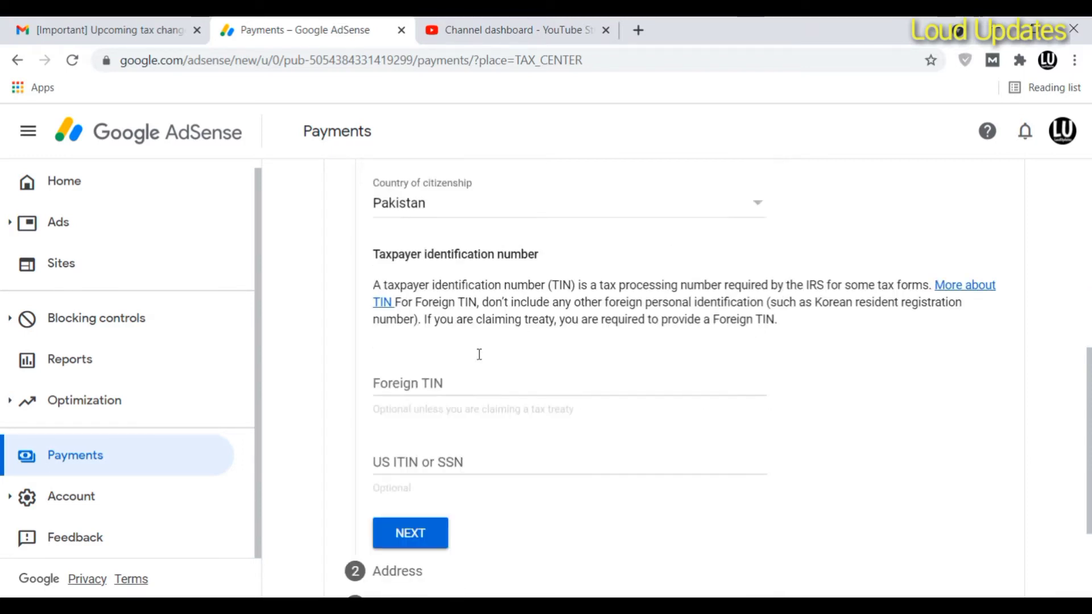
scroll(480, 355, "down", 1)
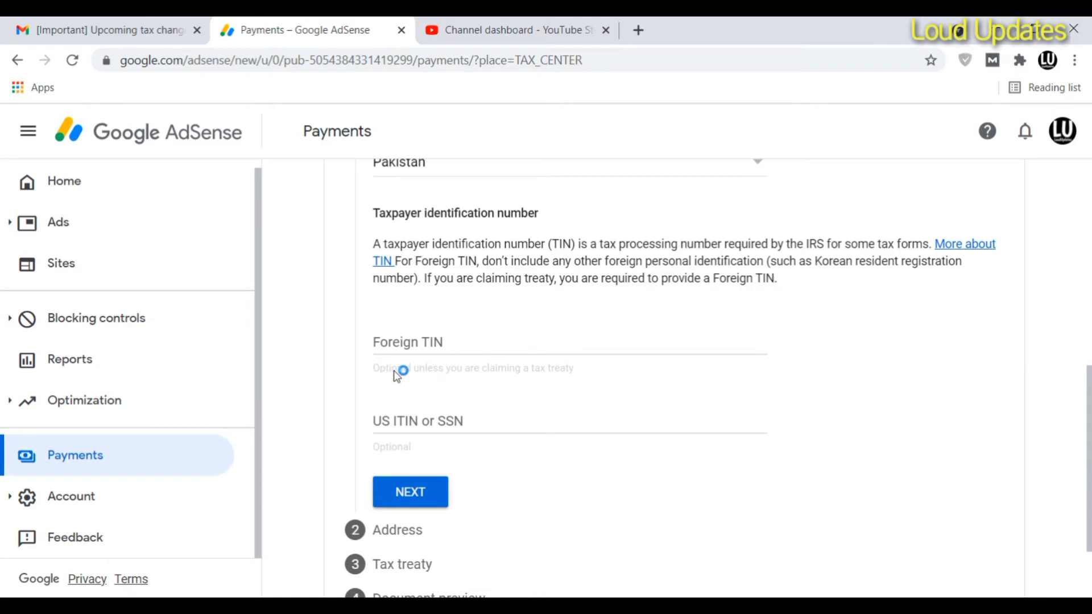
Step: Enter the foreign tax identification number and continue to the Address step
left_click(500, 344)
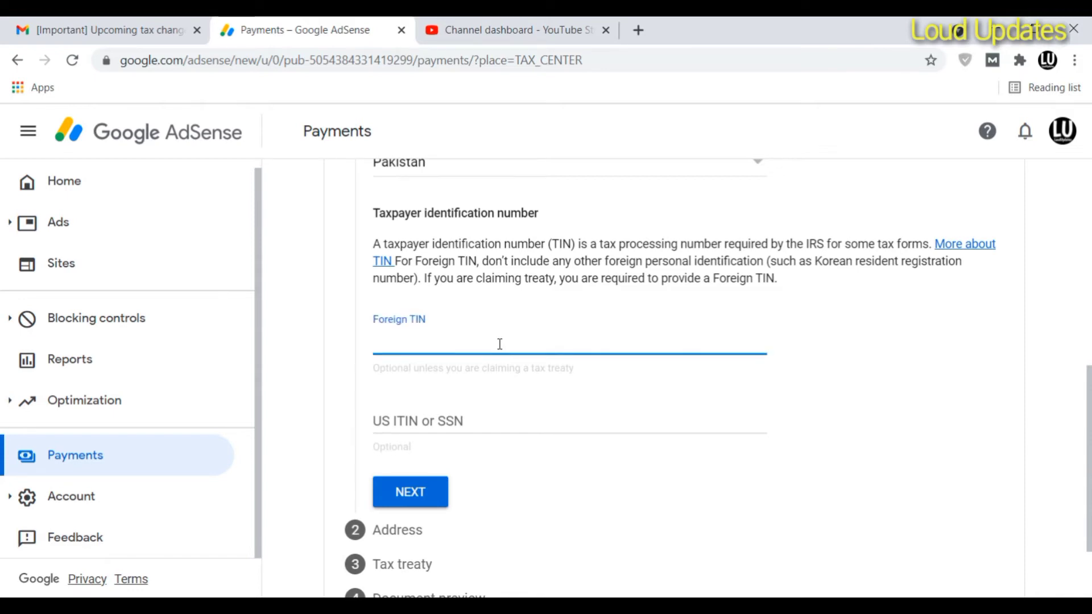
type("611")
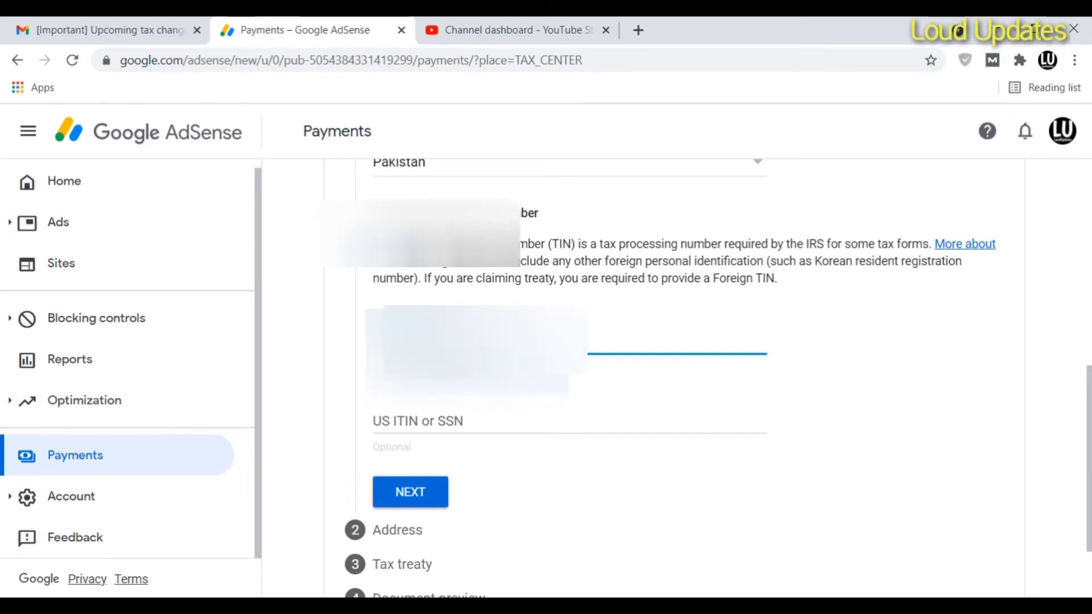
scroll(671, 370, "down", 2)
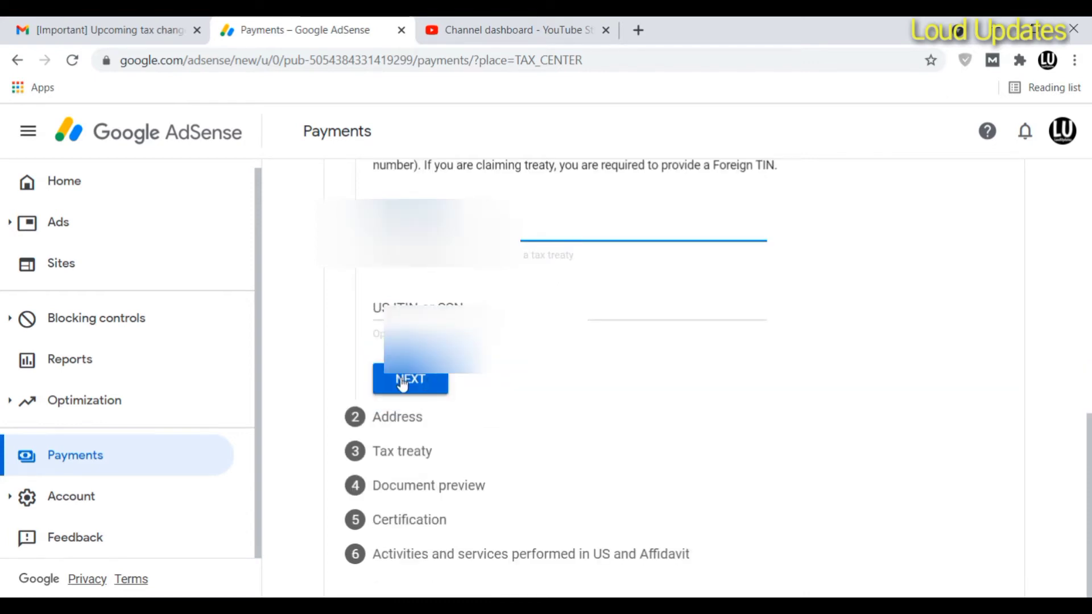
left_click(402, 381)
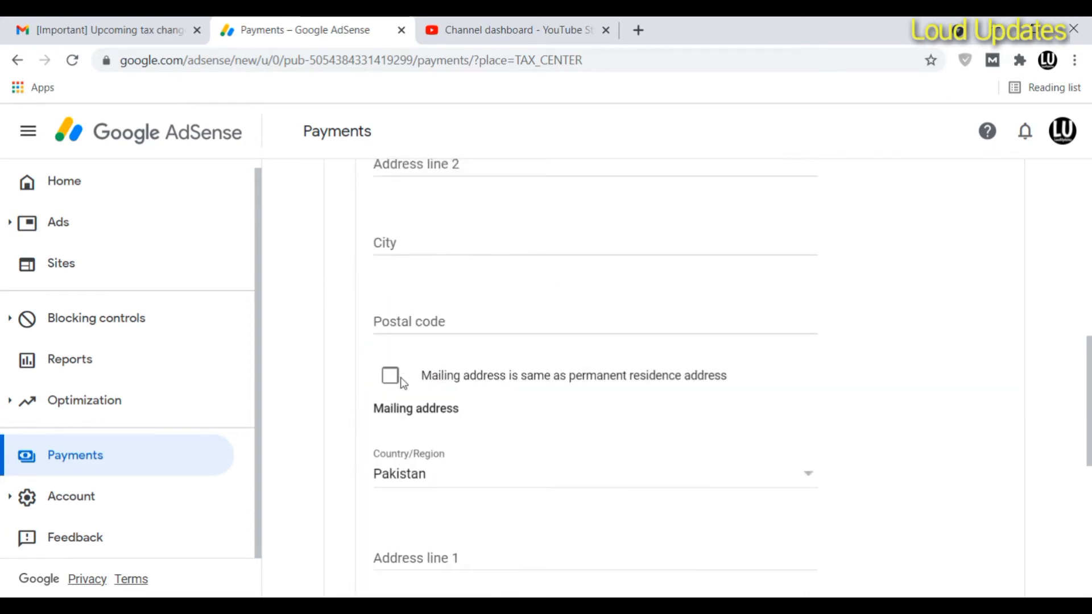
Step: Fill the permanent address from the saved autofill, use it as mailing address, and continue
scroll(468, 348, "up", 3)
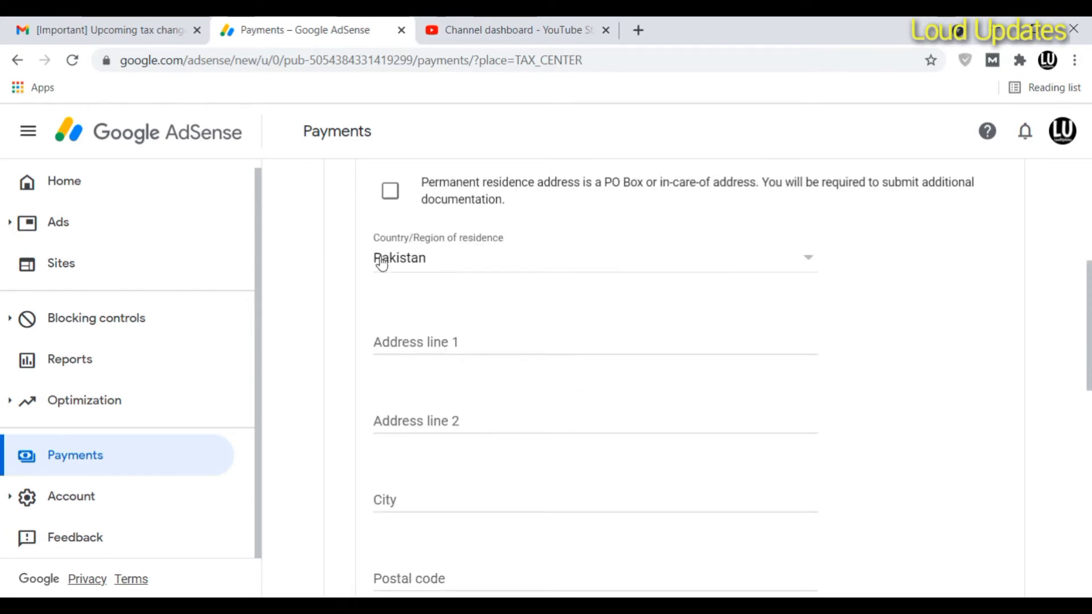
scroll(401, 266, "up", 1)
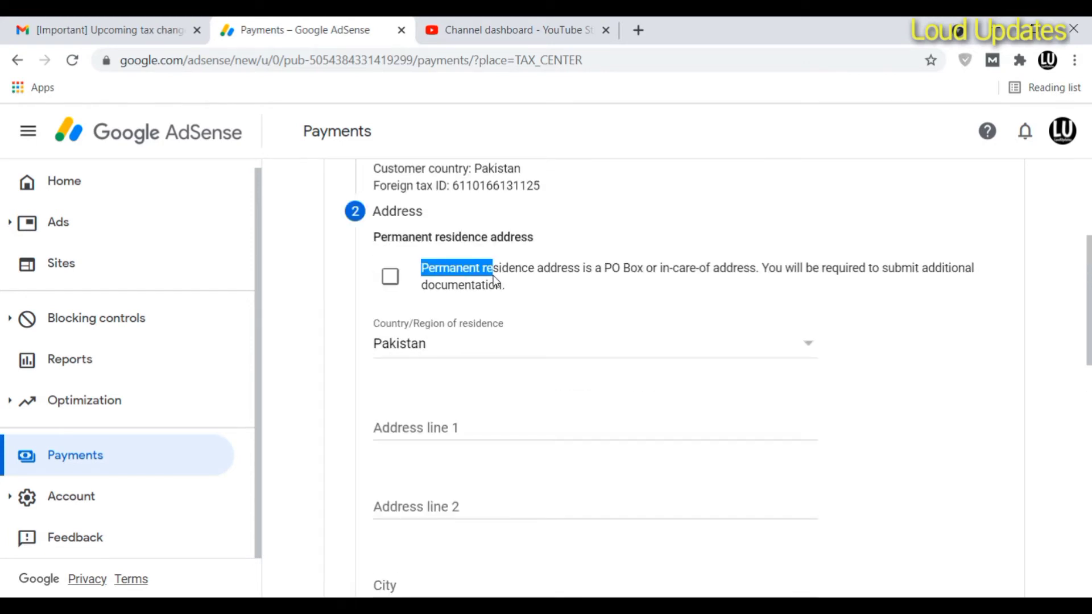
left_click(389, 279)
scroll(595, 297, "down", 3)
left_click(432, 252)
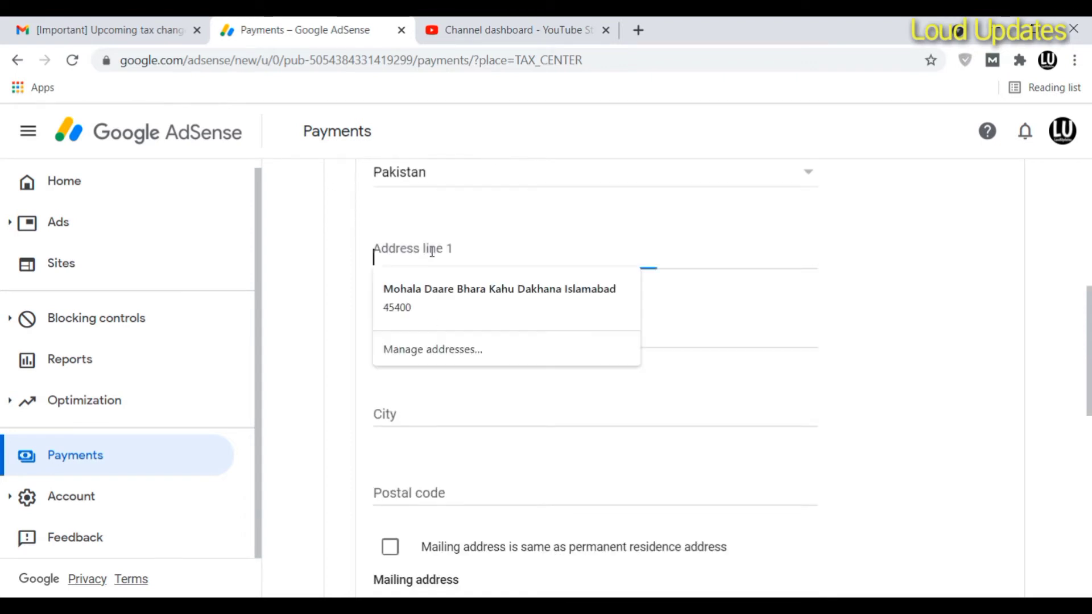
left_click(449, 297)
scroll(455, 367, "down", 3)
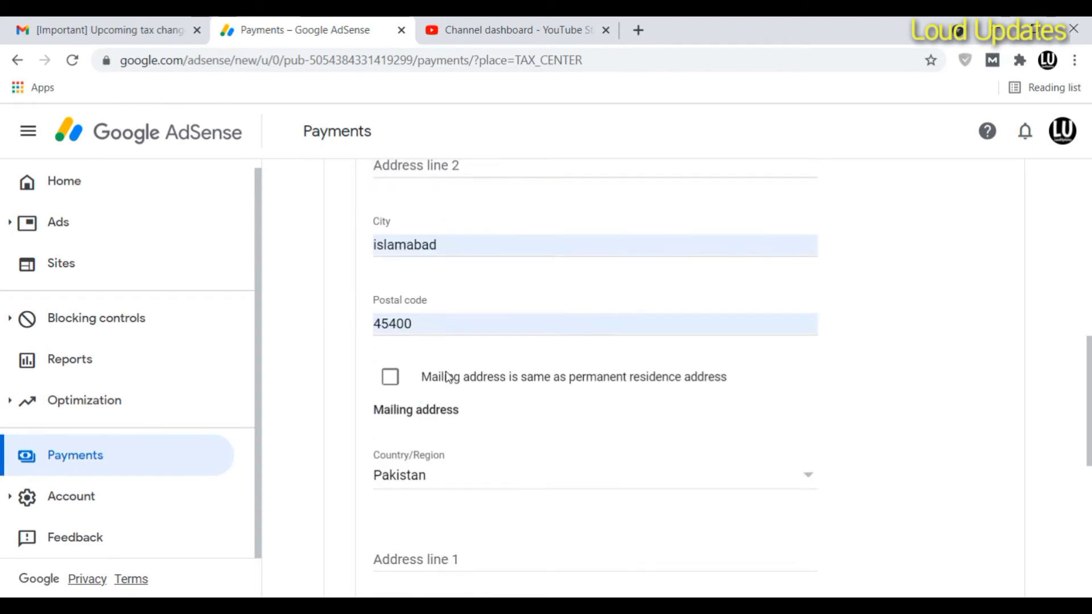
left_click(447, 377)
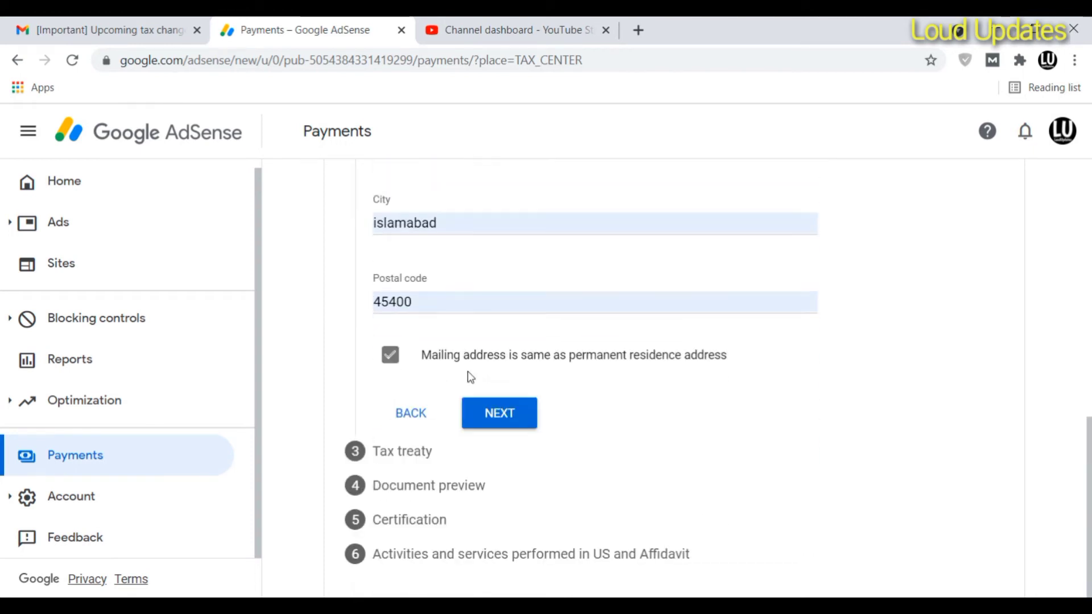
left_click(500, 414)
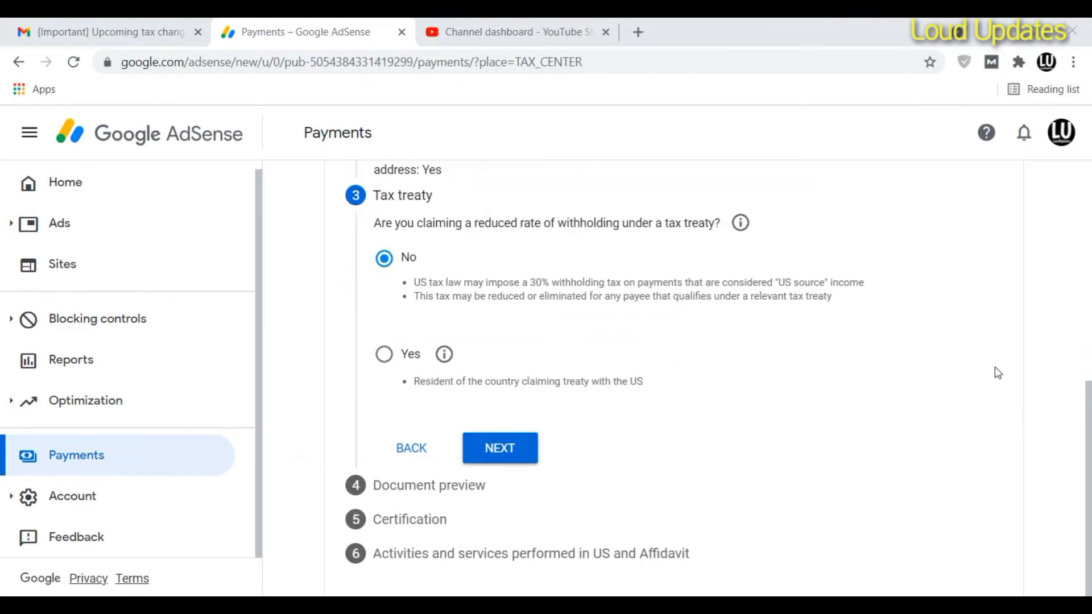
Step: Claim treaty benefits as a Pakistan resident and tick the Services (AdSense) income type
left_click(384, 356)
scroll(455, 375, "down", 1)
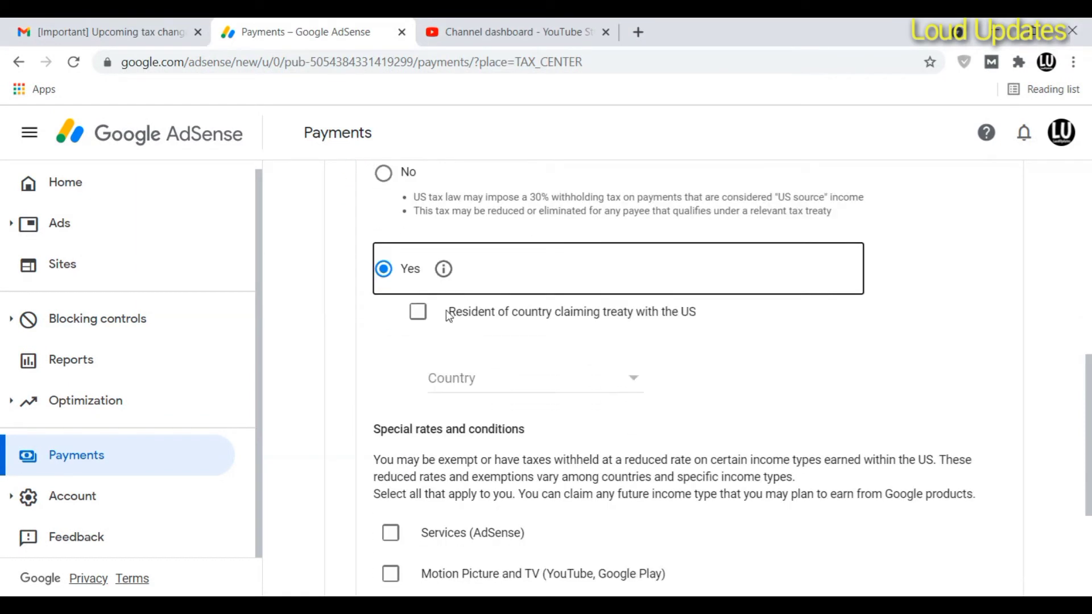
left_click(418, 311)
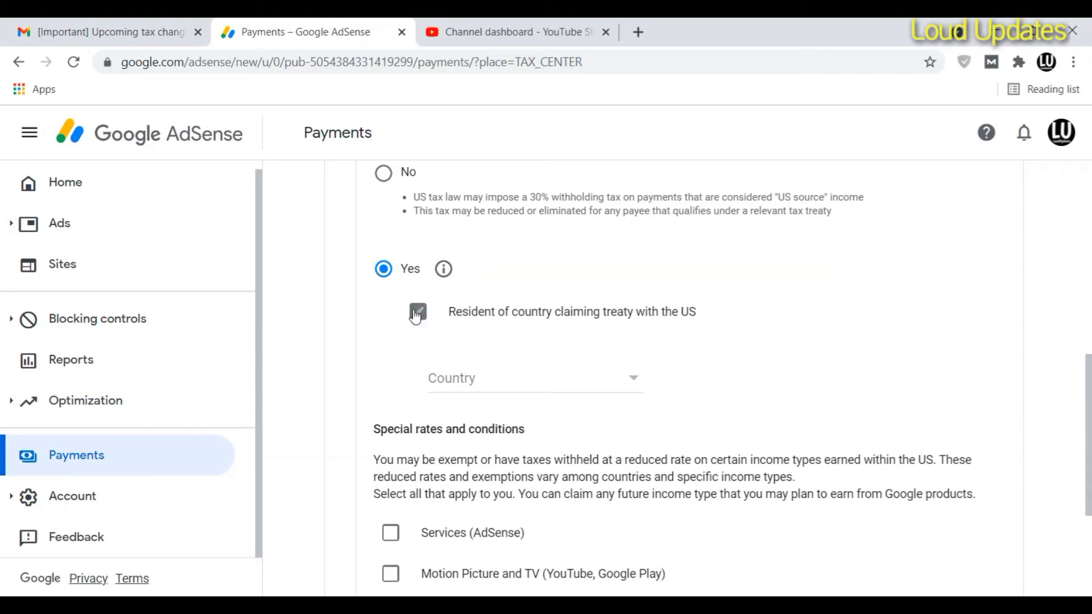
left_click(484, 377)
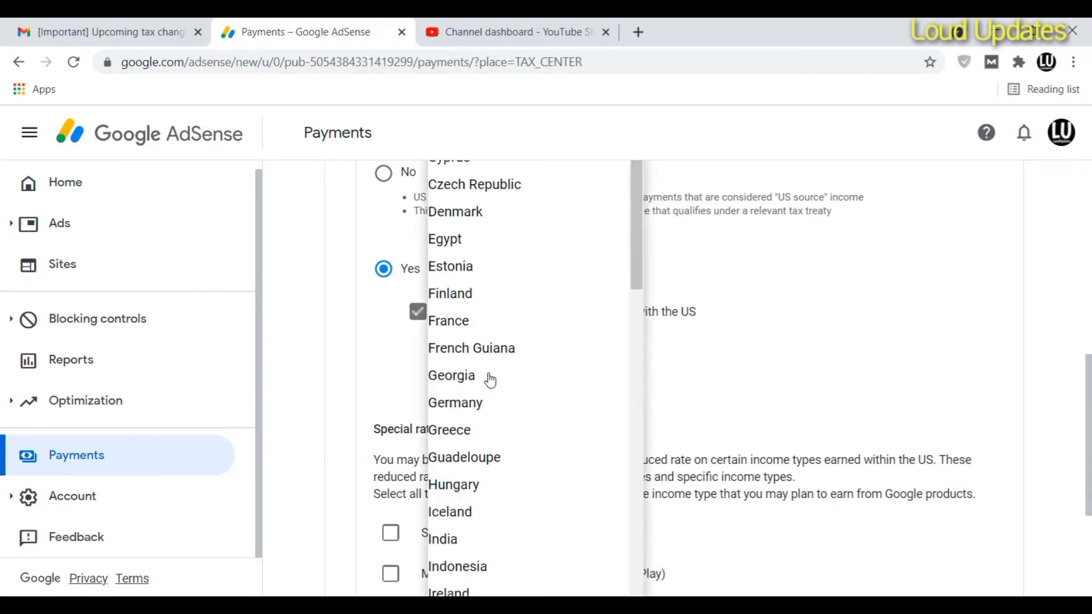
scroll(490, 380, "down", 5)
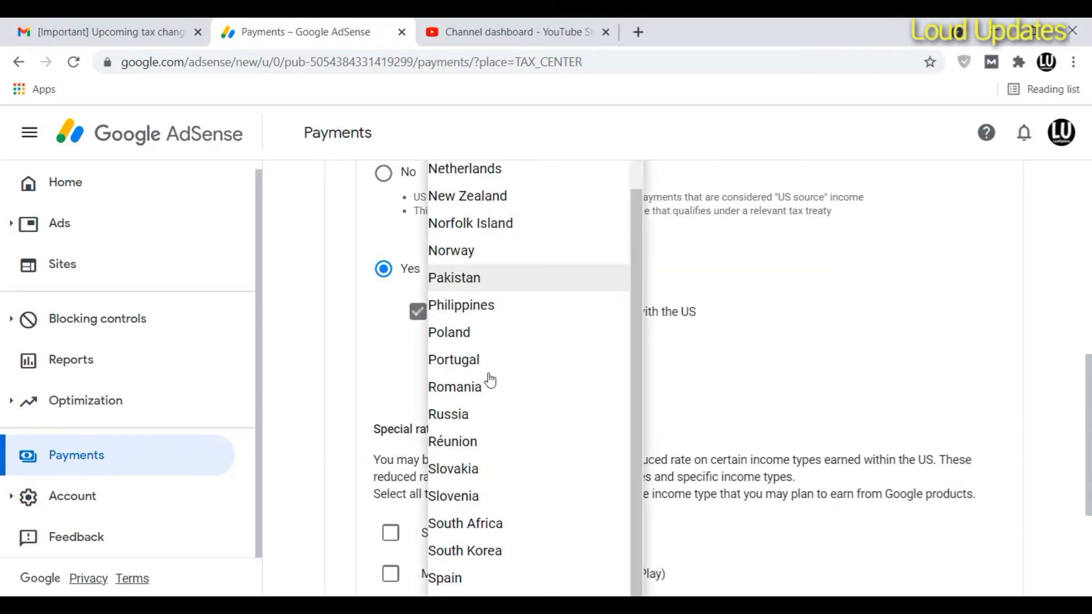
left_click(484, 278)
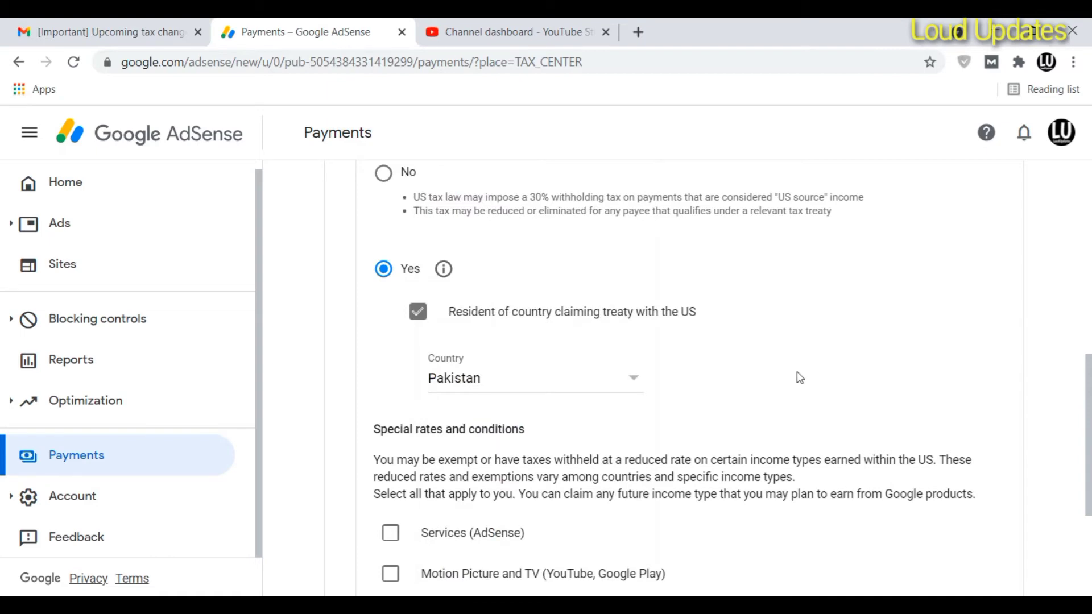
scroll(784, 377, "down", 3)
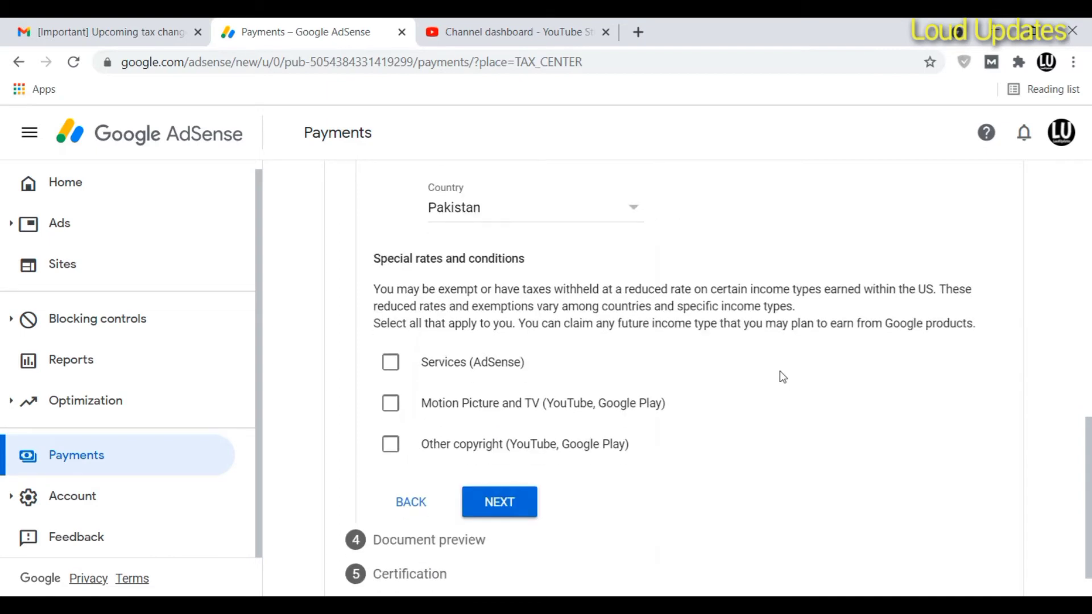
left_click(391, 371)
Step: Set Services to Article 3 paragraph 2 at 0% and tick its treaty-terms box
scroll(451, 285, "down", 3)
left_click(453, 258)
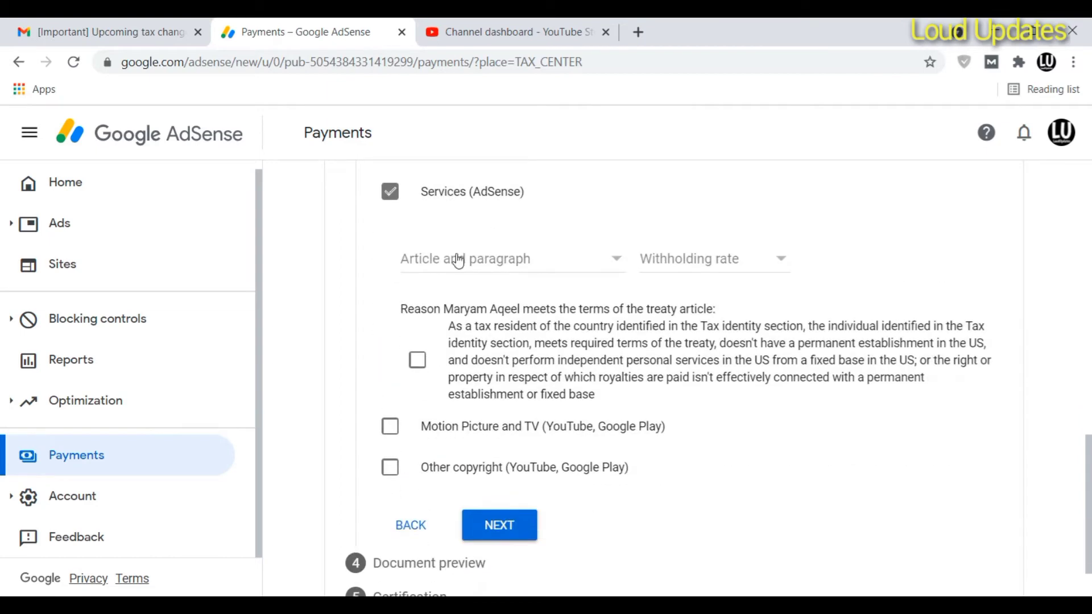
left_click(553, 288)
left_click(674, 257)
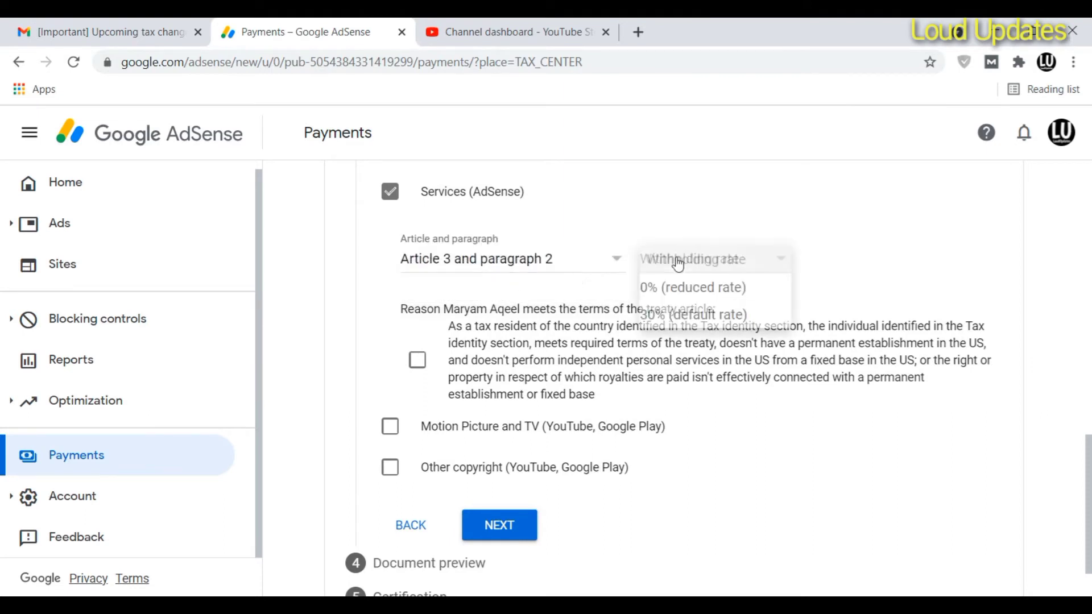
left_click(680, 287)
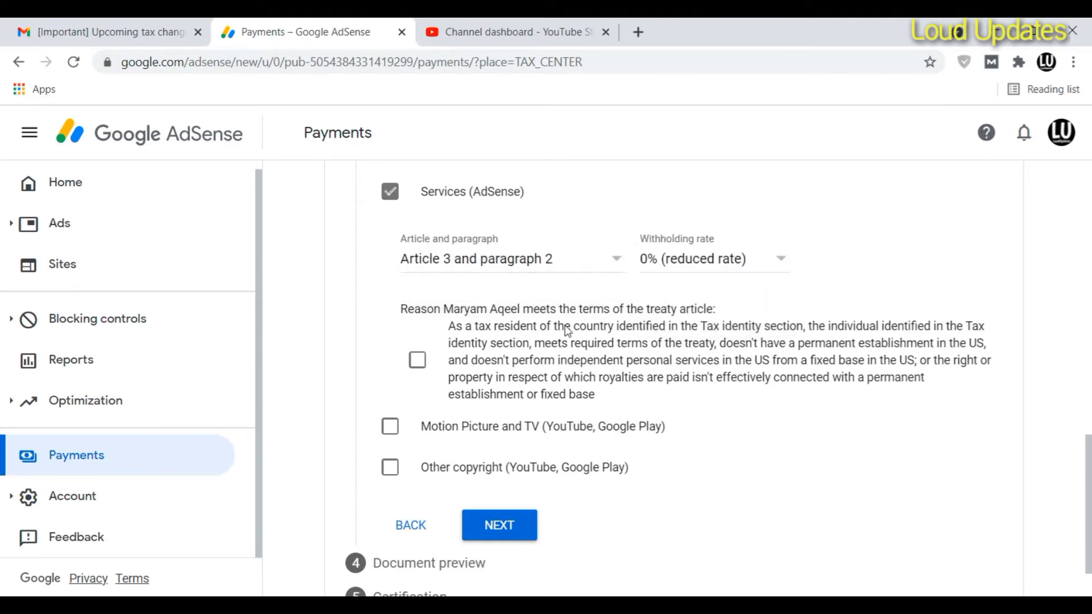
left_click(417, 360)
Step: Claim Motion Picture and TV with No treaty at 30% and tick its confirmation
scroll(564, 404, "down", 1)
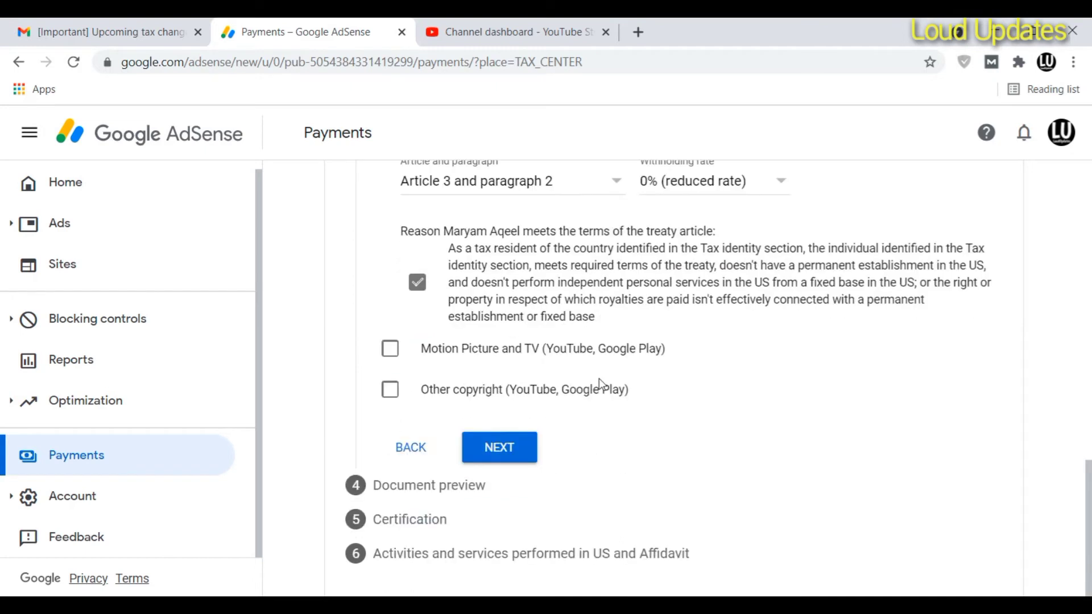
left_click(390, 349)
left_click(559, 430)
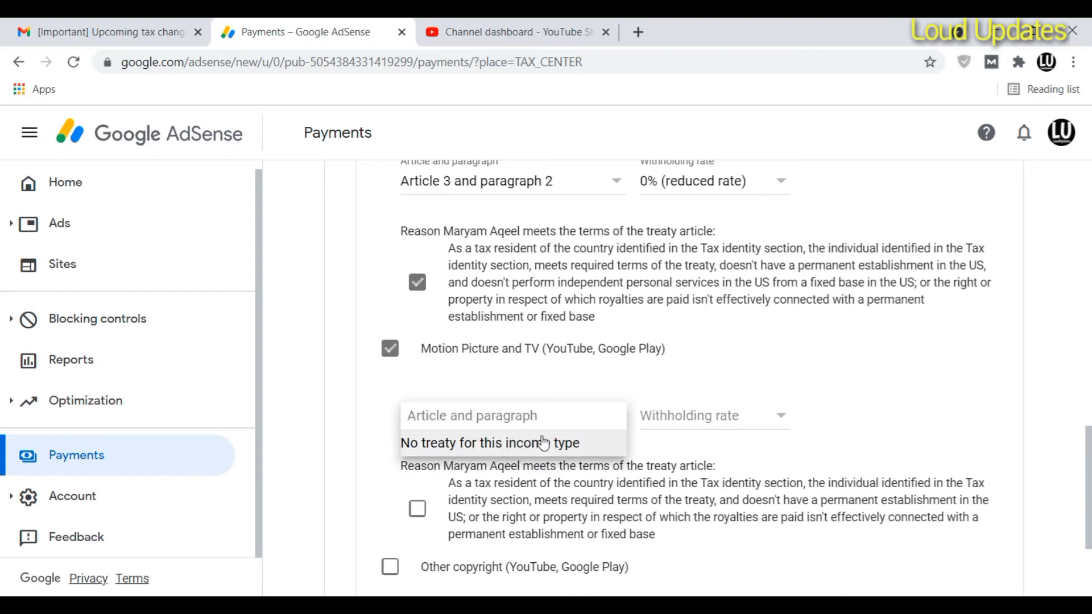
left_click(568, 442)
left_click(660, 416)
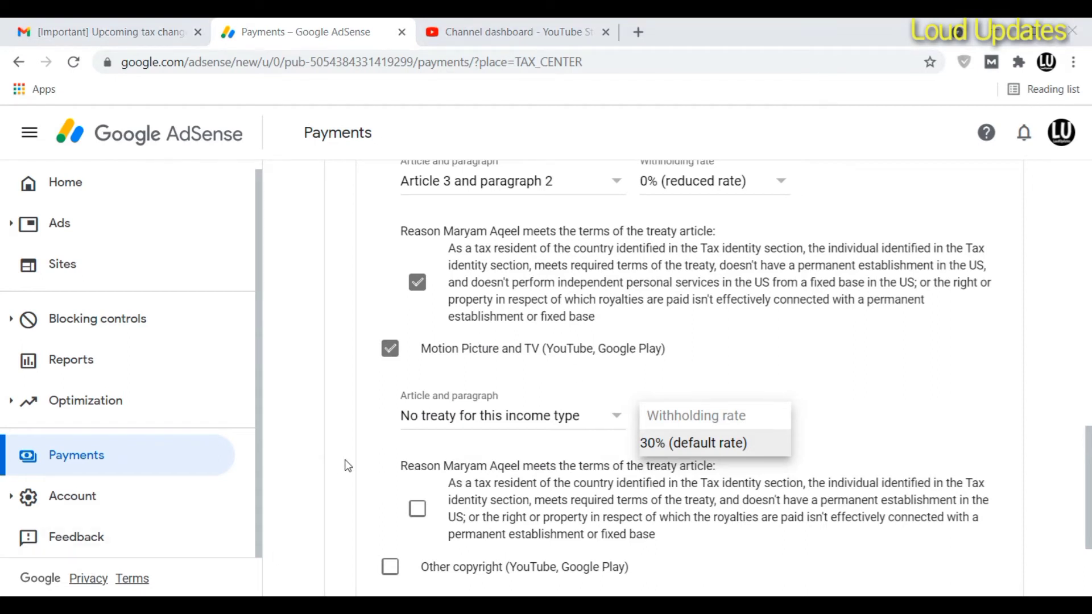
left_click(724, 443)
scroll(415, 421, "down", 1)
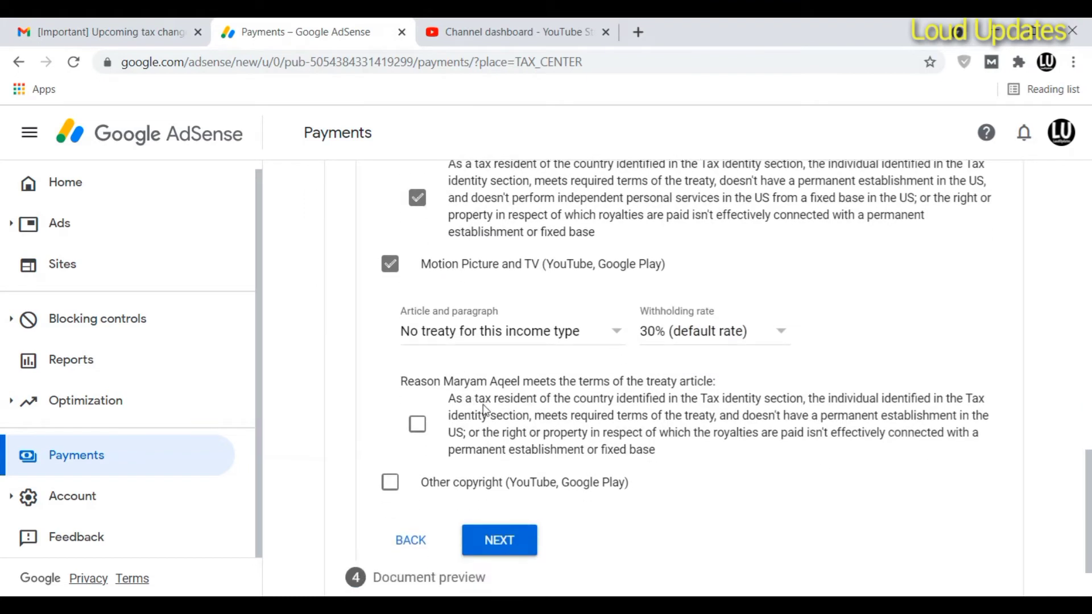
left_click(427, 333)
left_click(369, 385)
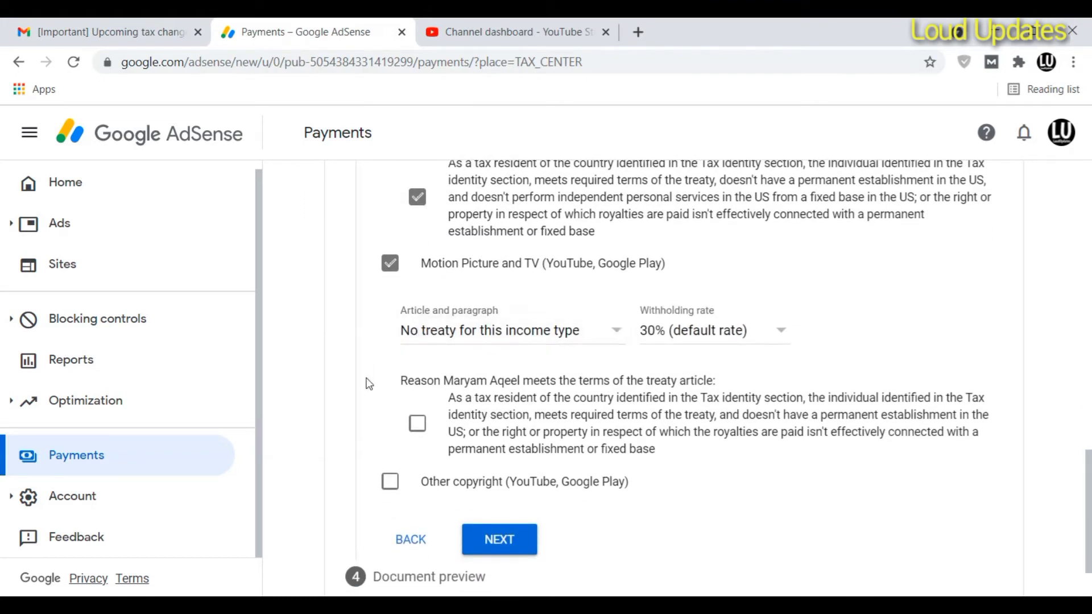
left_click(415, 423)
Step: Claim Other copyright under Article 8 paragraph 1 at 0% and tick its confirmation
scroll(358, 435, "down", 1)
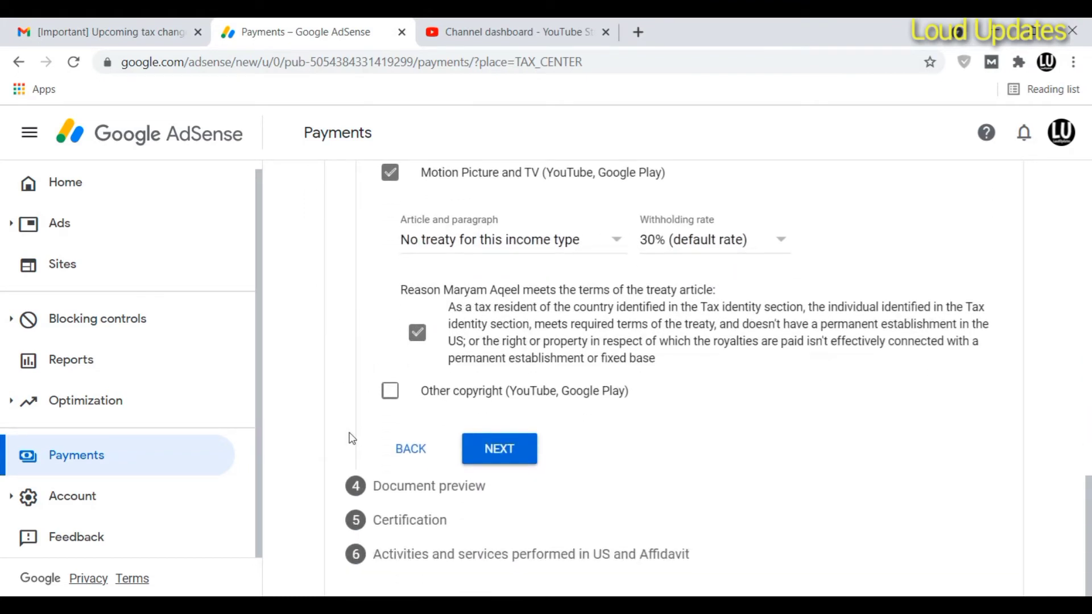
left_click(390, 391)
left_click(527, 459)
left_click(475, 485)
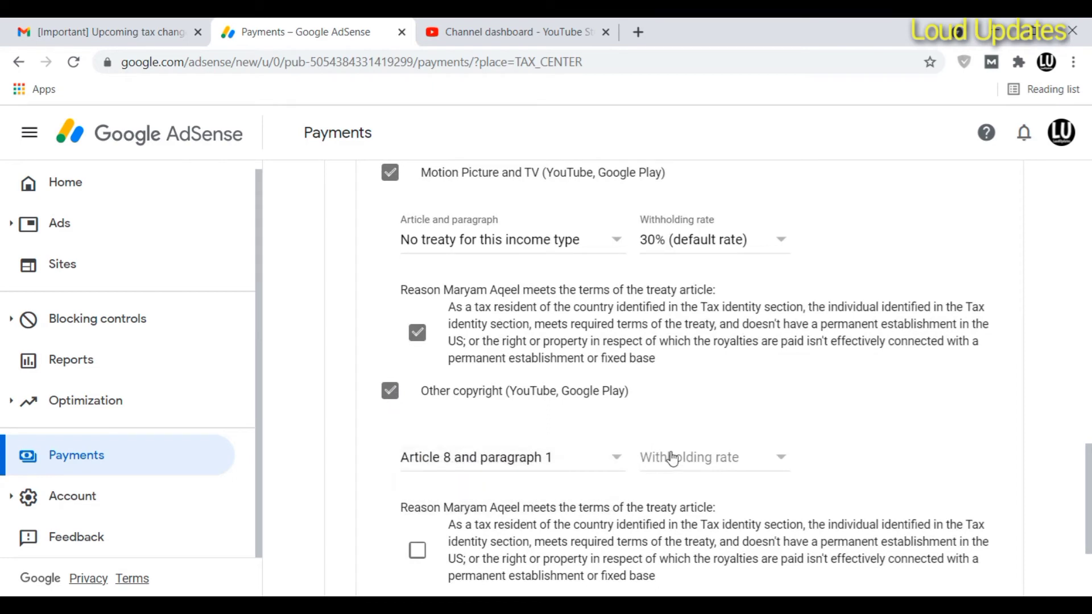
left_click(672, 458)
left_click(684, 485)
scroll(705, 398, "down", 2)
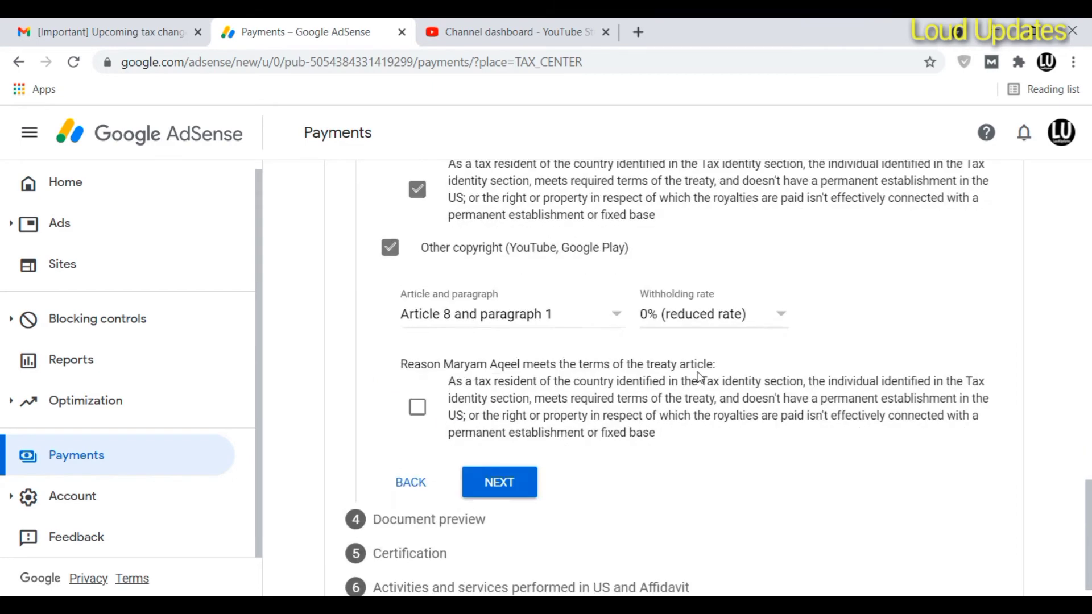
scroll(699, 377, "down", 1)
left_click(418, 379)
Step: Review the special rates and submit the tax treaty details
scroll(697, 408, "up", 3)
scroll(699, 399, "up", 5)
scroll(708, 364, "up", 4)
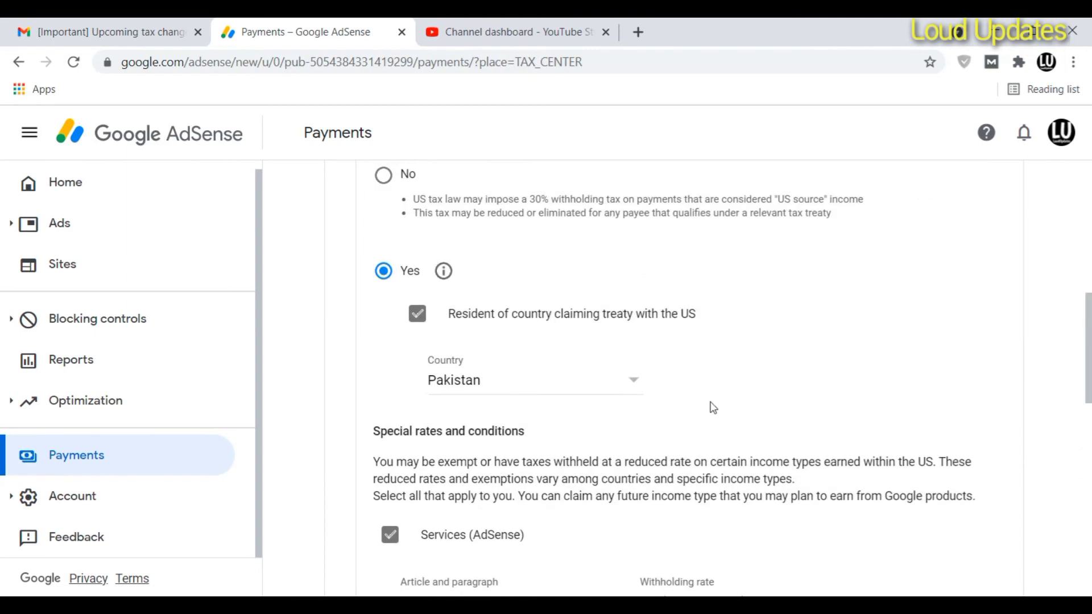
scroll(566, 424, "down", 12)
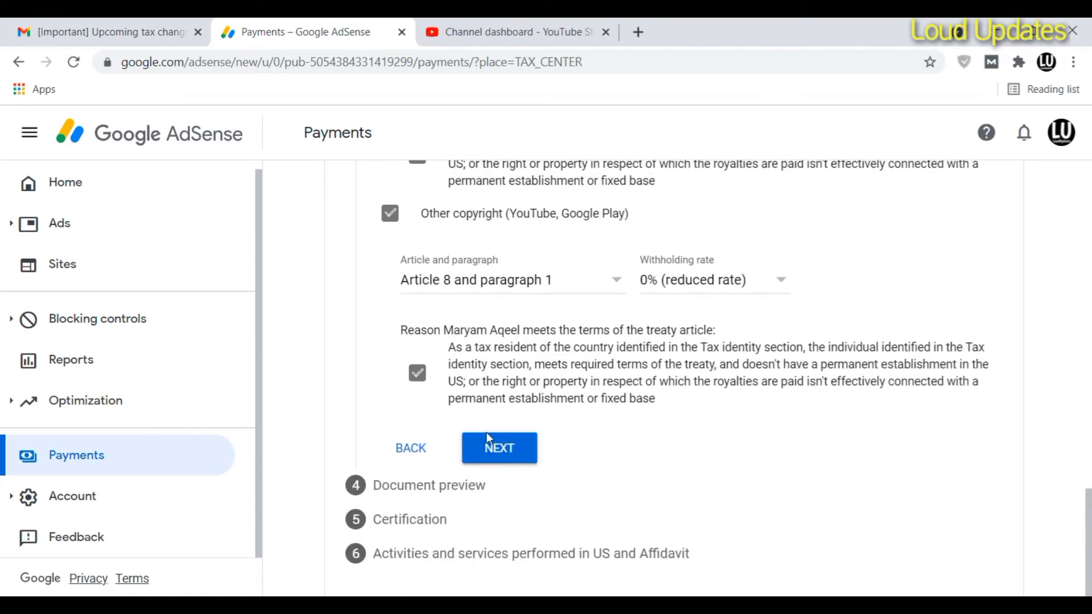
left_click(494, 451)
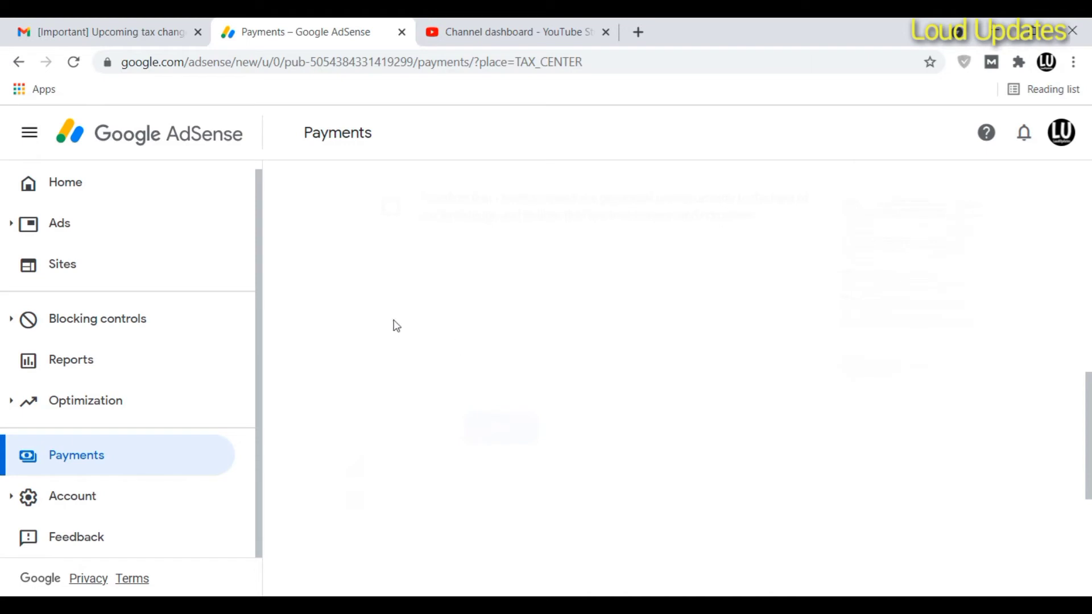
Step: Review the document preview summary, checking the 0% and 30% withholding rates
scroll(406, 332, "up", 5)
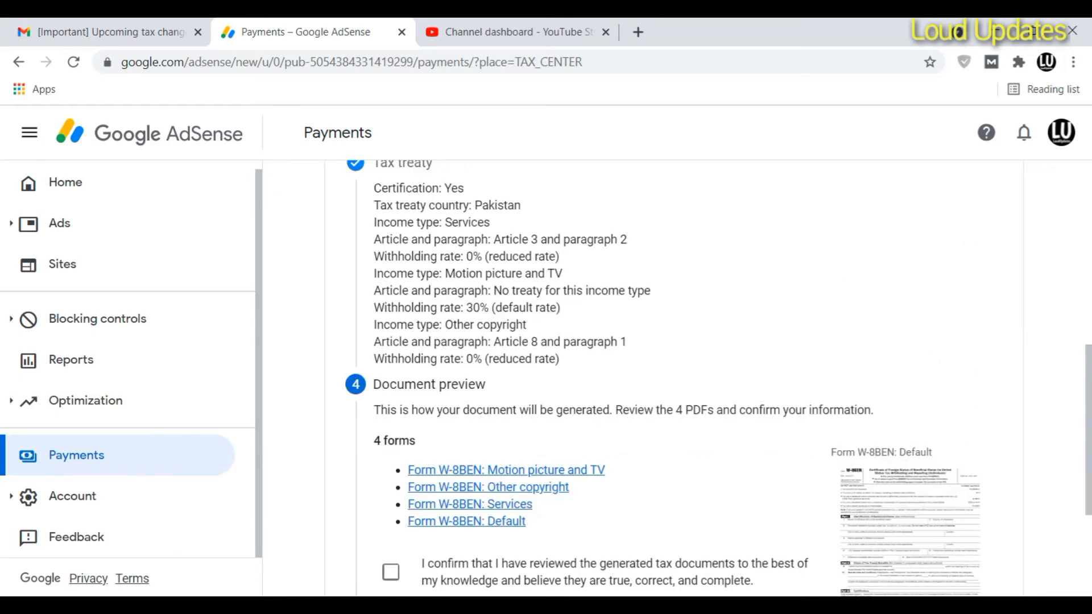
scroll(398, 302, "up", 5)
scroll(398, 302, "down", 3)
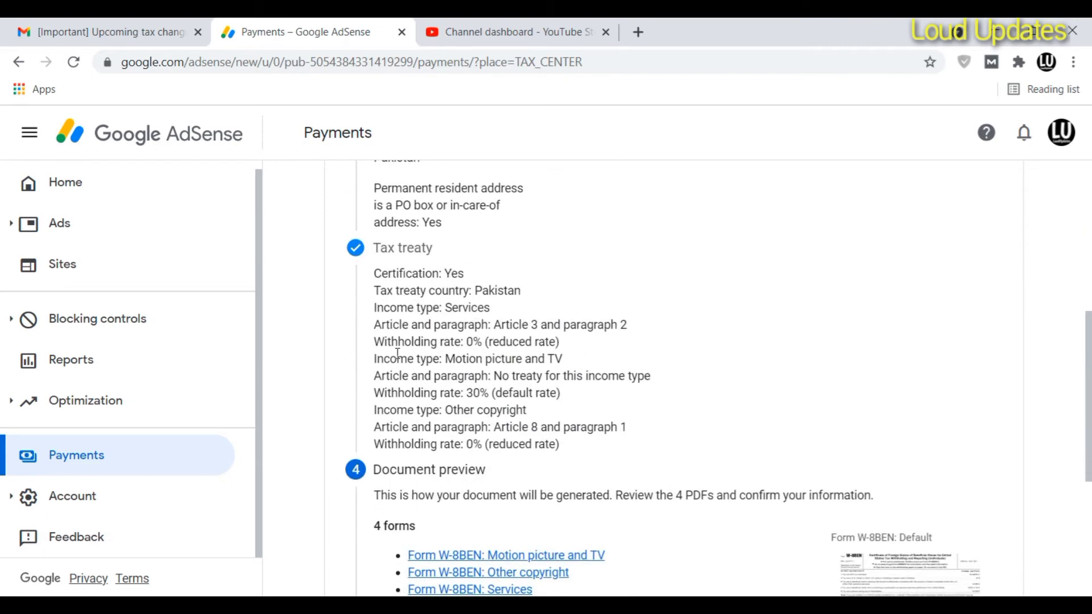
left_click_drag(470, 342, 466, 341)
left_click_drag(465, 392, 474, 393)
left_click_drag(471, 441, 466, 443)
scroll(541, 412, "down", 3)
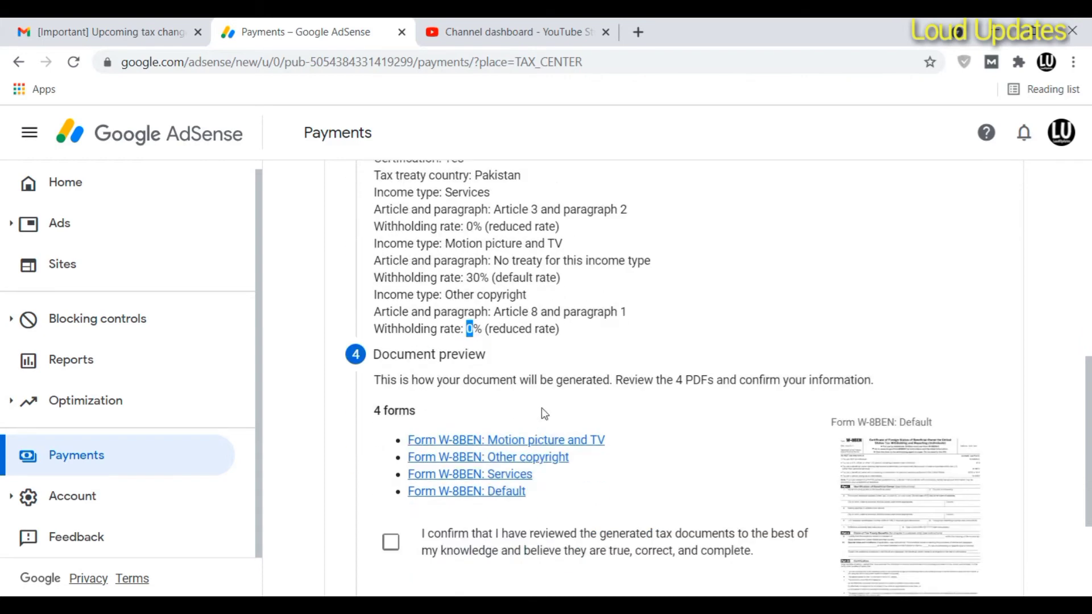
left_click(590, 317)
scroll(870, 364, "down", 2)
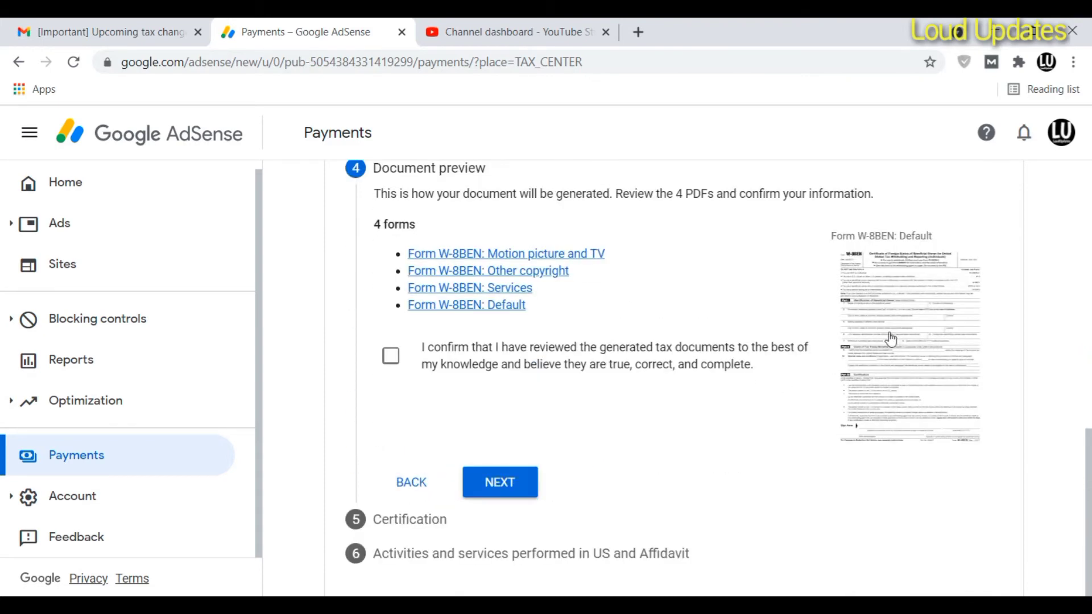
scroll(899, 336, "up", 3)
Step: Confirm the generated documents were reviewed and proceed to Certification
left_click(398, 532)
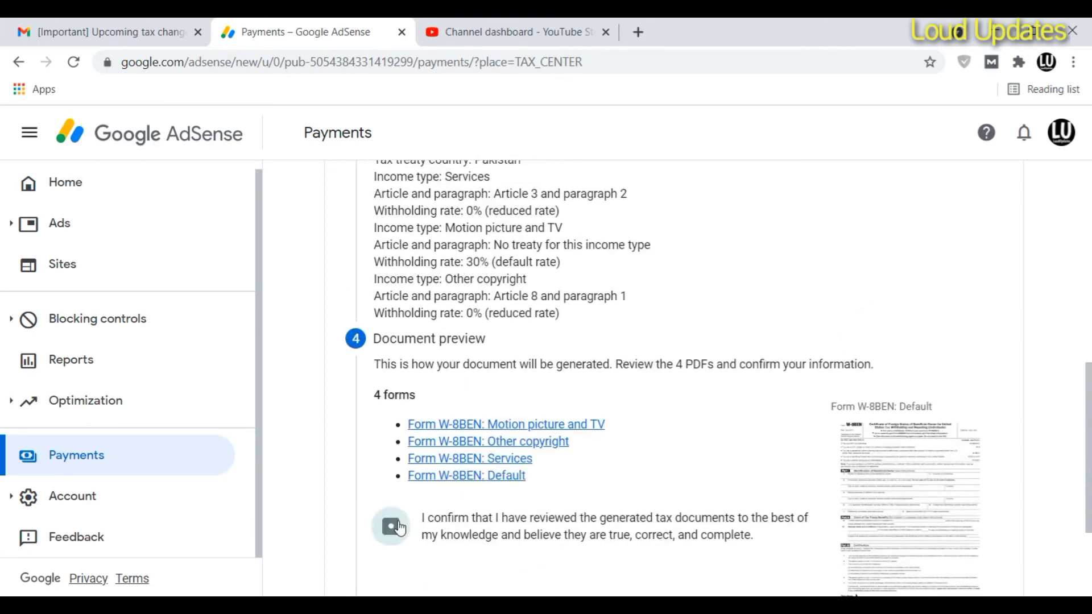
scroll(543, 336, "down", 3)
left_click(483, 489)
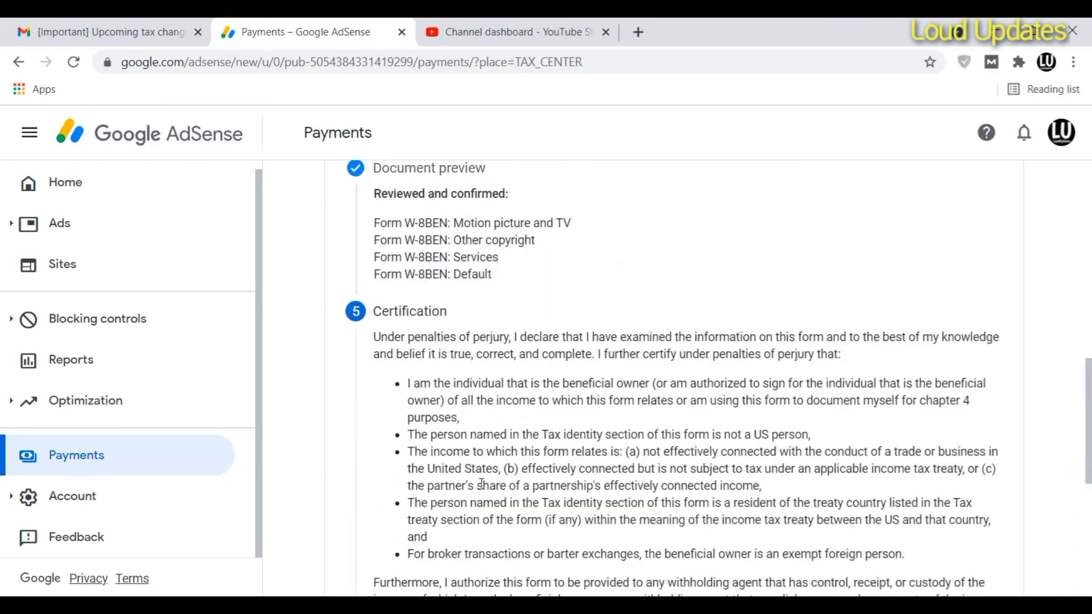
Step: Sign the certification with your full legal name, confirm you are the person listed, and continue
scroll(480, 484, "down", 7)
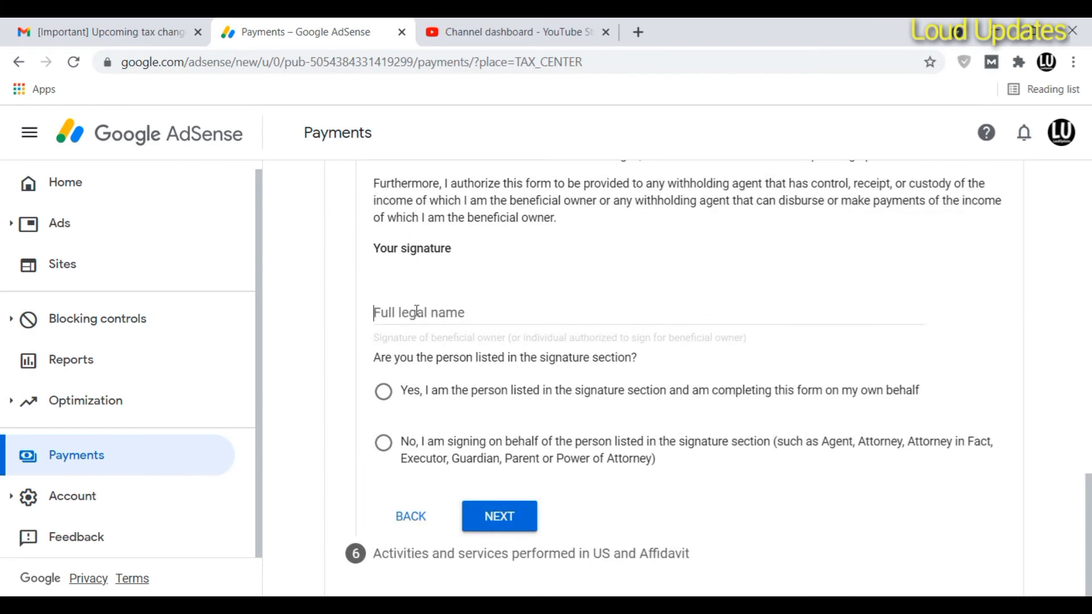
left_click(417, 311)
type("M")
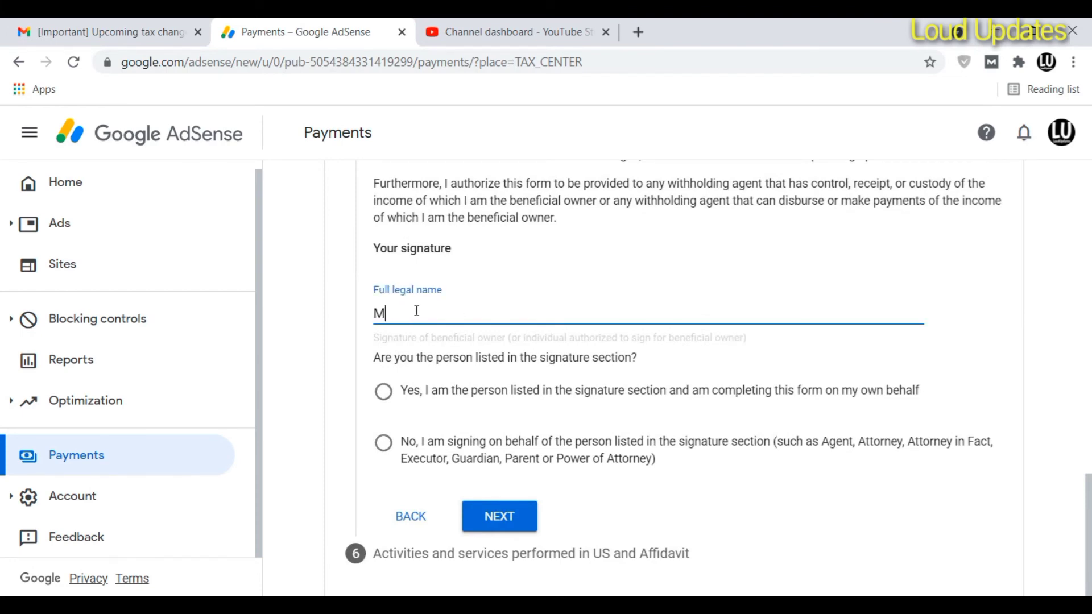
type("Aryam Aqeel")
left_click(383, 391)
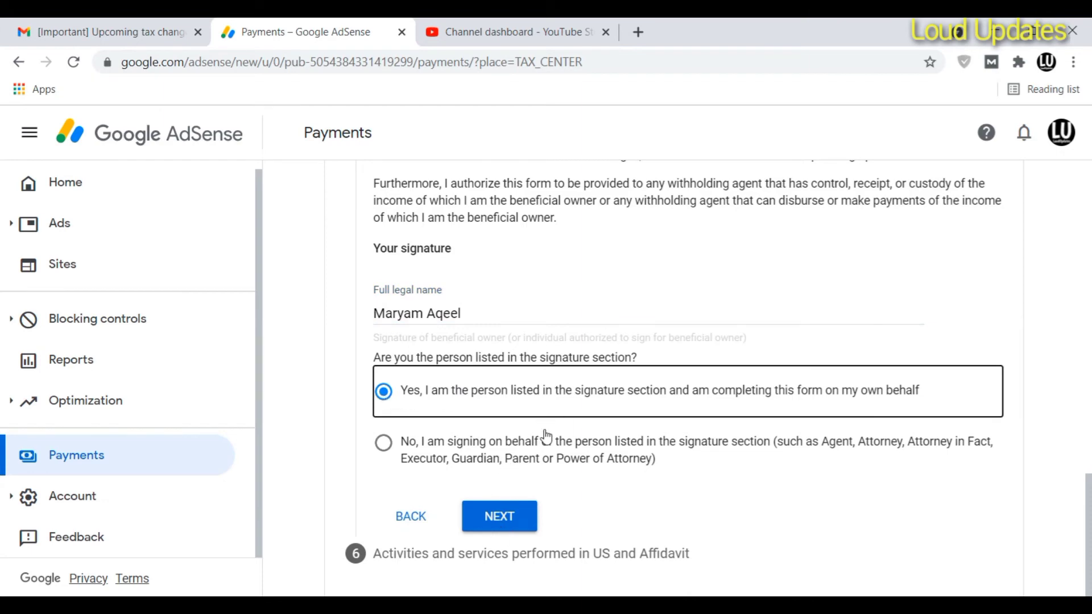
left_click(507, 511)
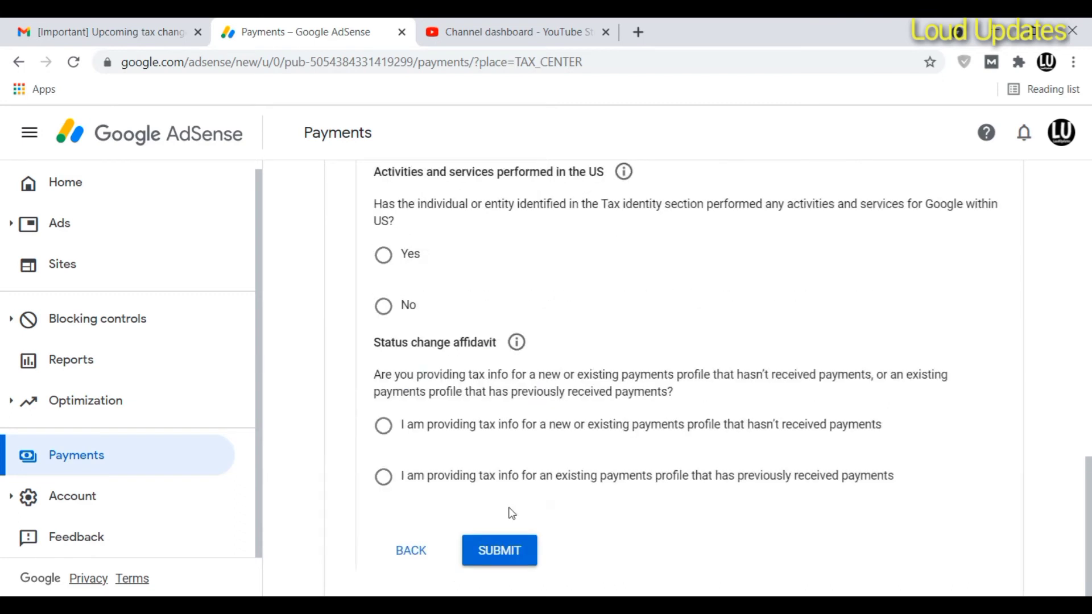
Step: Answer No to US activities and certify the services are performed outside the US
scroll(439, 404, "up", 2)
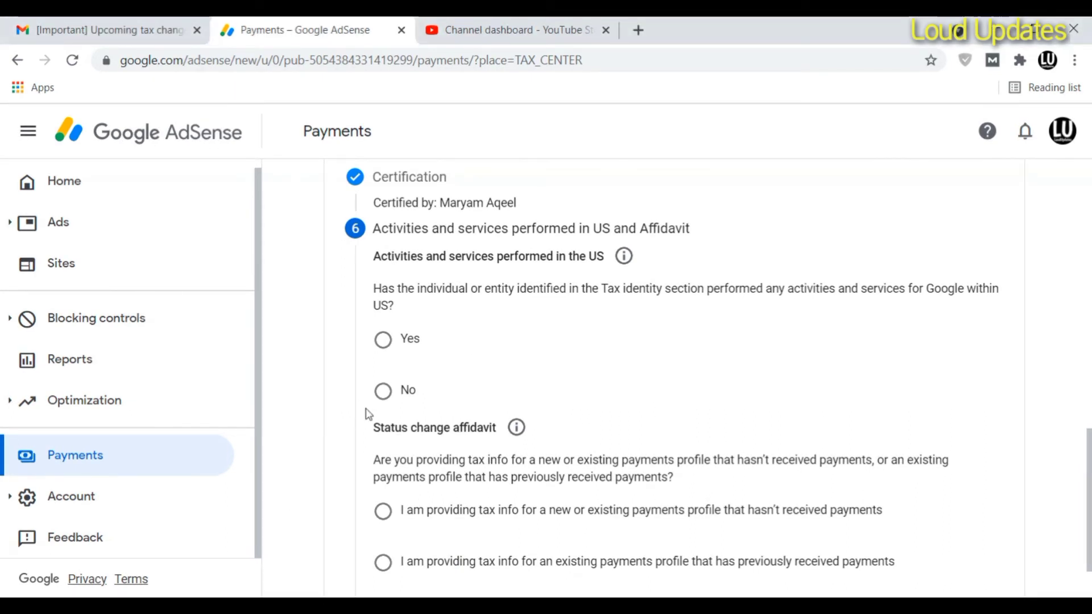
left_click(383, 390)
left_click(403, 442)
scroll(416, 418, "down", 3)
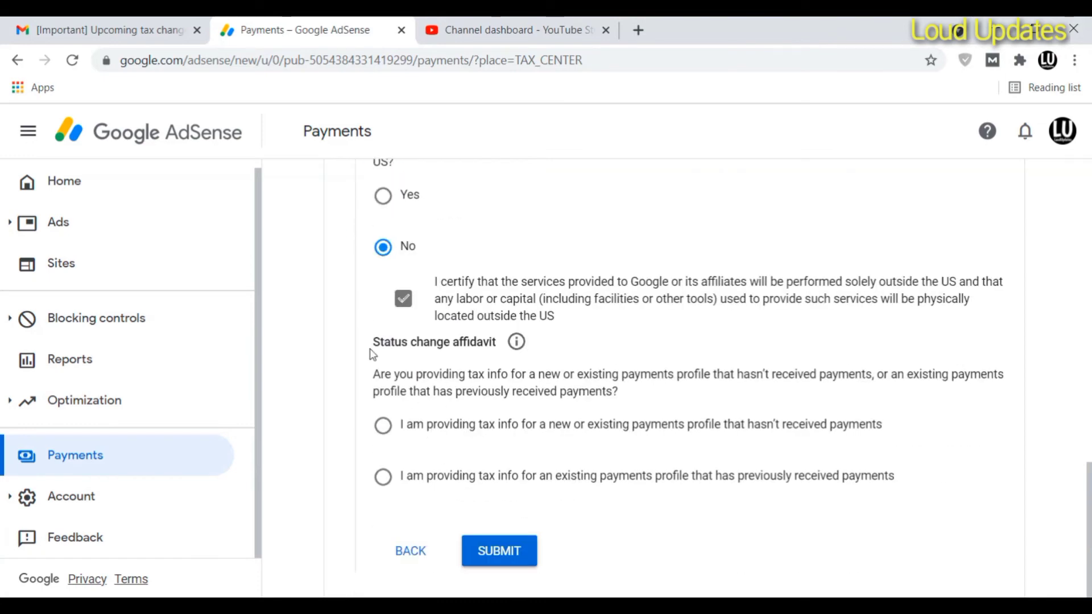
Step: Choose the affidavit for a profile that hasn't received payments and submit the W-8BEN form
left_click_drag(366, 380, 592, 381)
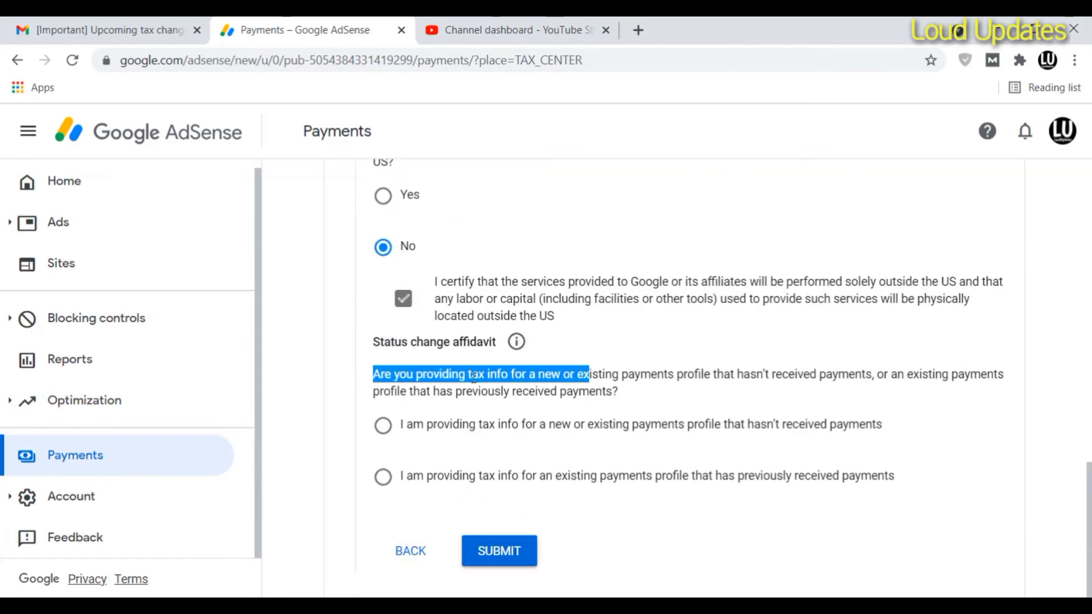
left_click(474, 377)
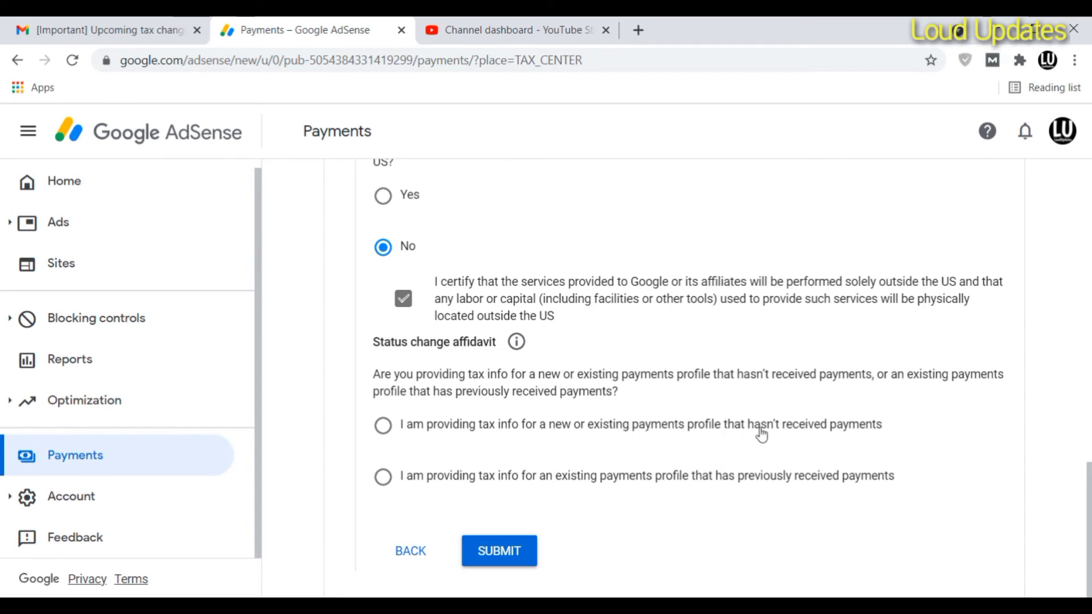
left_click(782, 435)
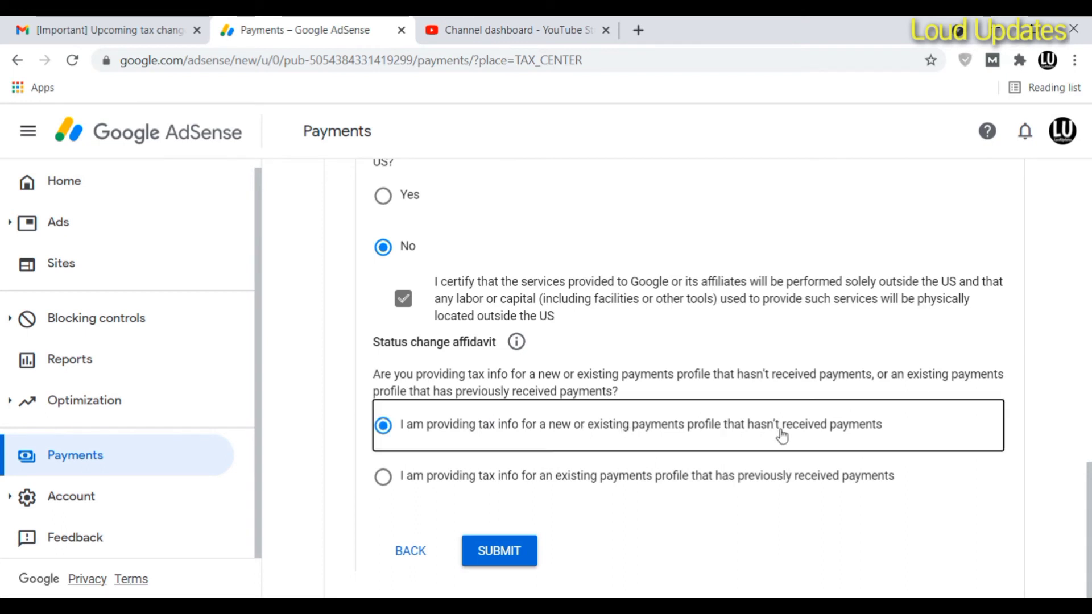
left_click(510, 547)
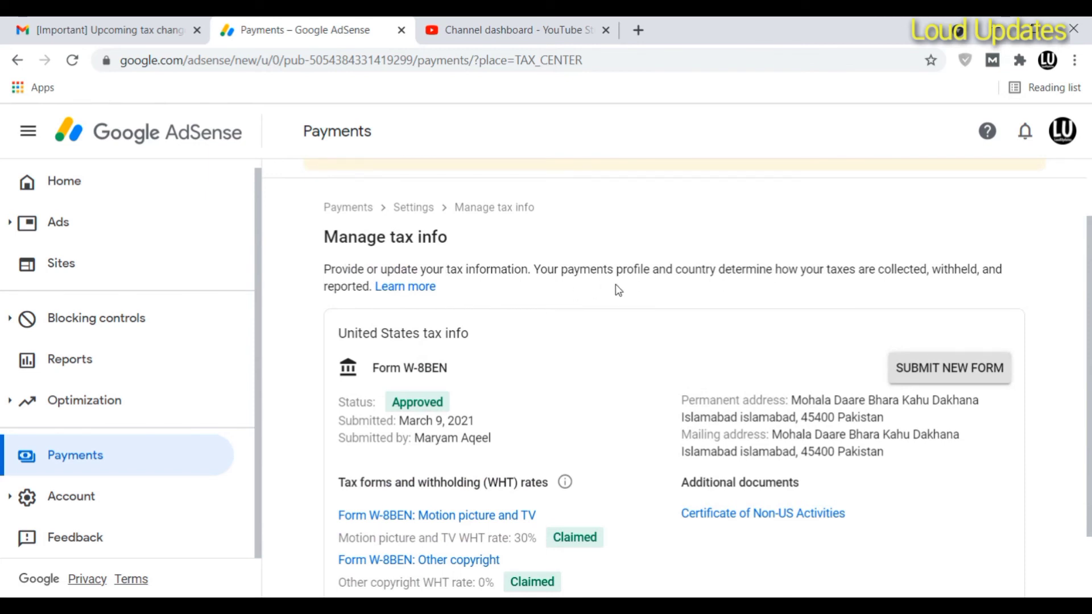
Step: Review the Approved status and the 30% Motion picture, 0% Other copyright and 0% Services rates
double_click(343, 400)
double_click(399, 405)
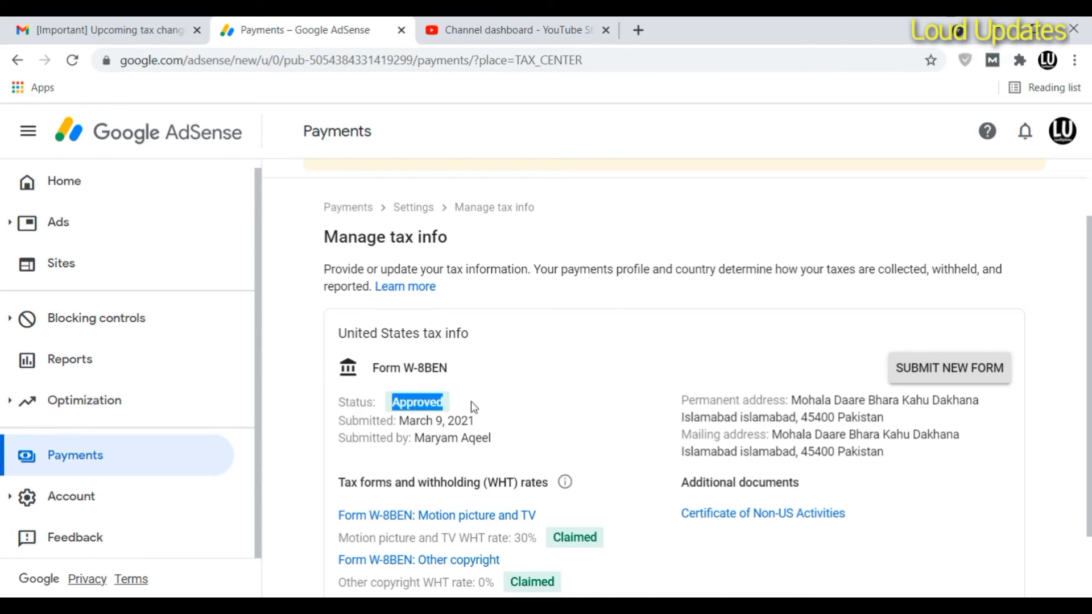
left_click(370, 423)
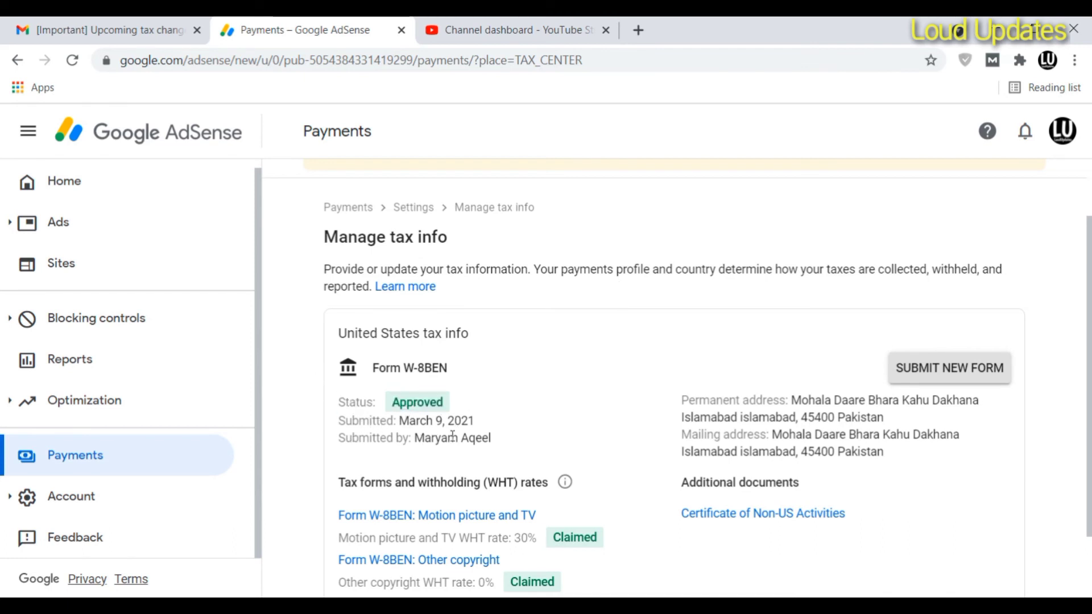
scroll(453, 436, "down", 2)
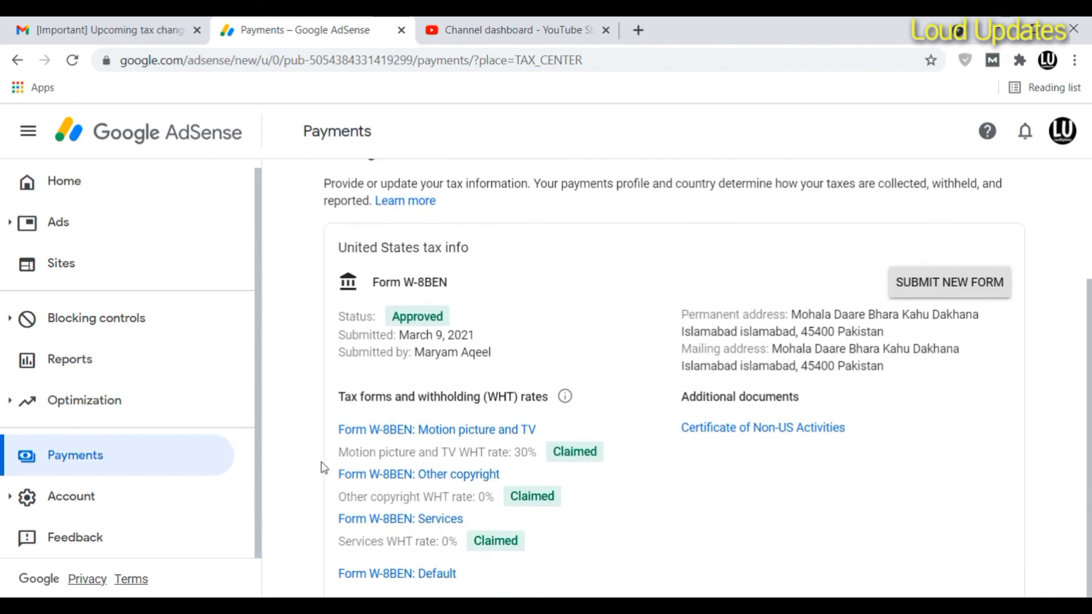
double_click(525, 450)
double_click(481, 496)
double_click(446, 540)
left_click(668, 534)
Step: Dismiss the tax reminder banner, then reload the YouTube Studio channel dashboard
scroll(490, 411, "up", 3)
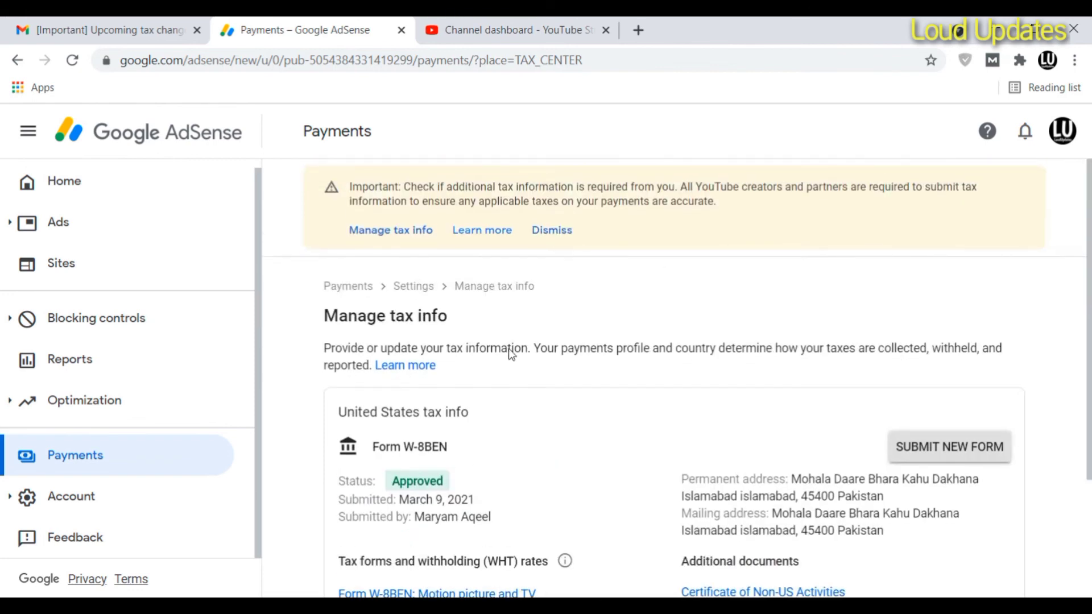
left_click(551, 230)
left_click(453, 30)
left_click(73, 61)
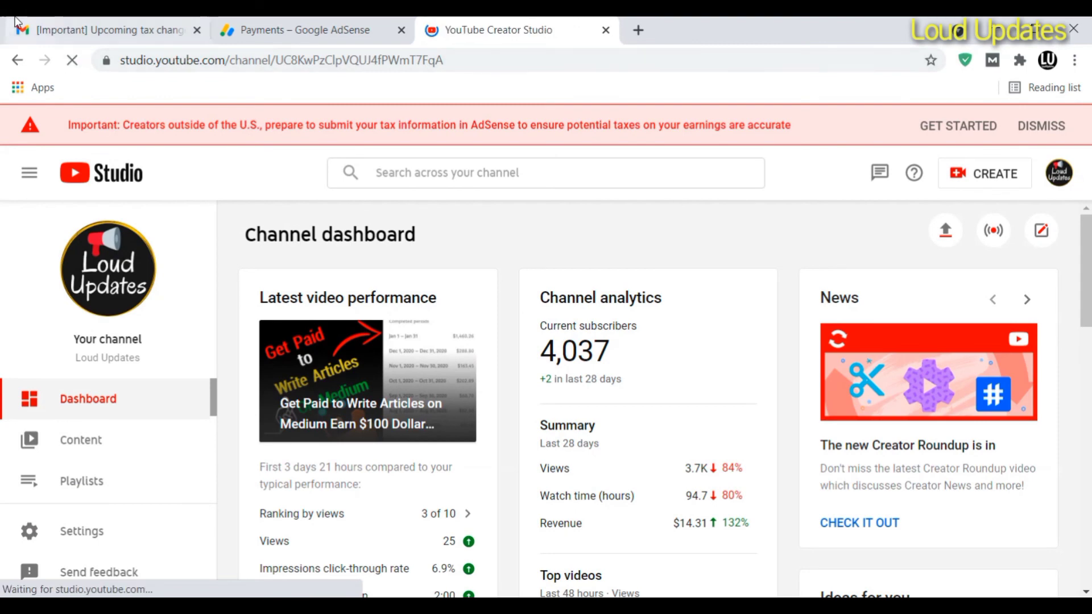
Step: Open the 'Your tax information has been approved' email in Gmail and follow its View tax info link
left_click(85, 30)
left_click(237, 184)
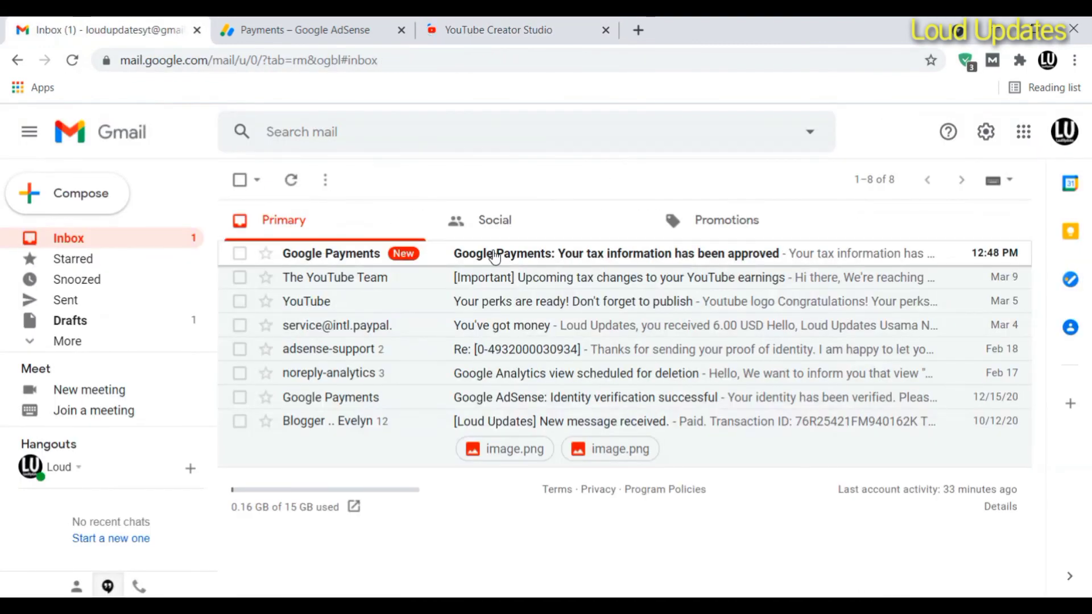
left_click(645, 257)
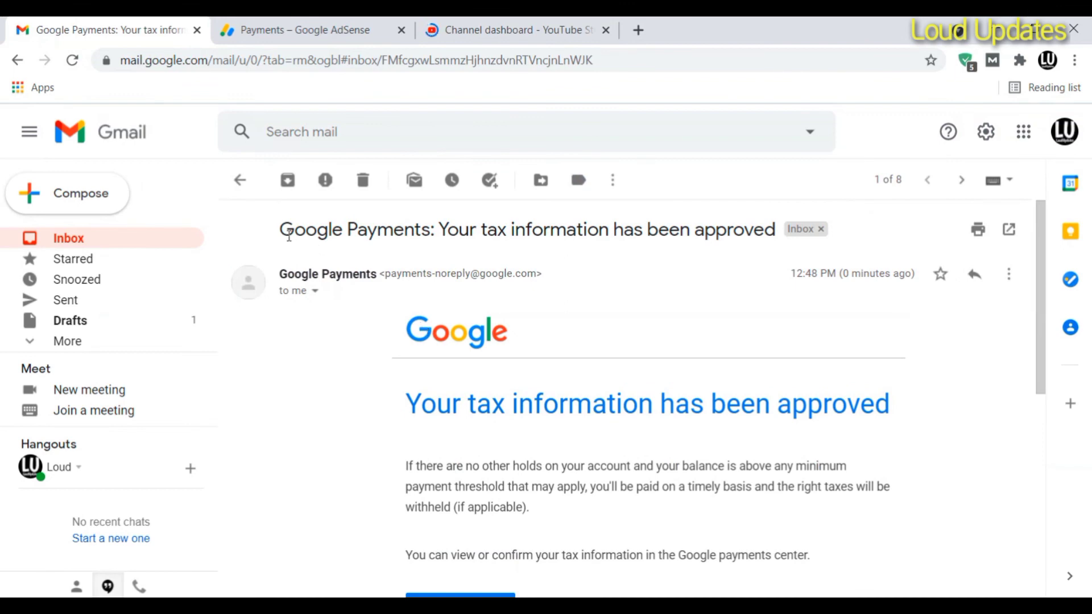
left_click_drag(338, 414, 554, 405)
left_click_drag(807, 405, 705, 591)
left_click(542, 316)
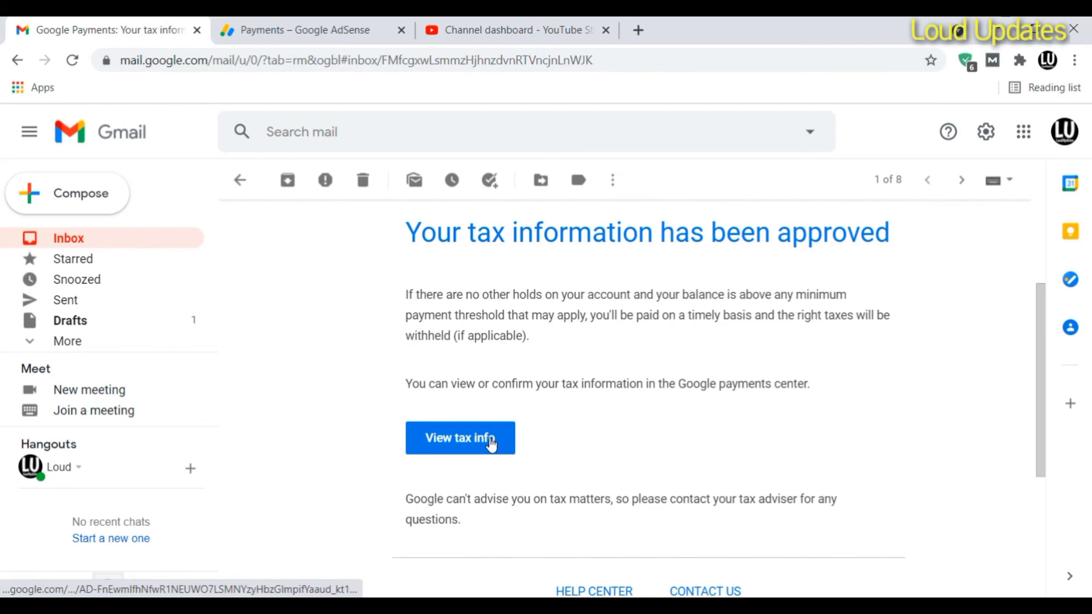
left_click(471, 440)
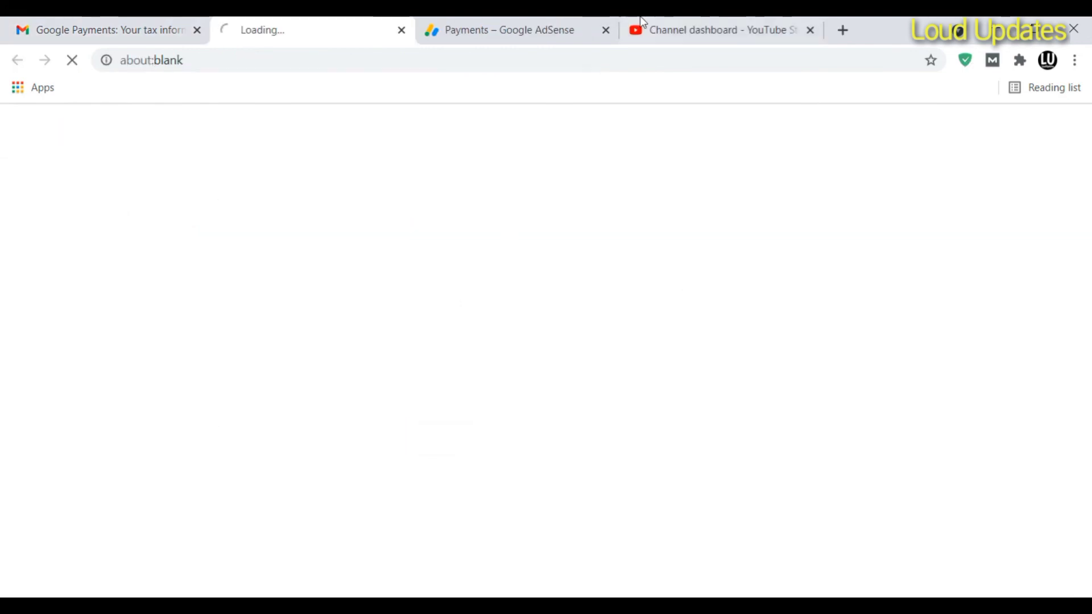
Step: Highlight the AdSense tax reminder banner on the YouTube Studio channel dashboard
left_click(657, 21)
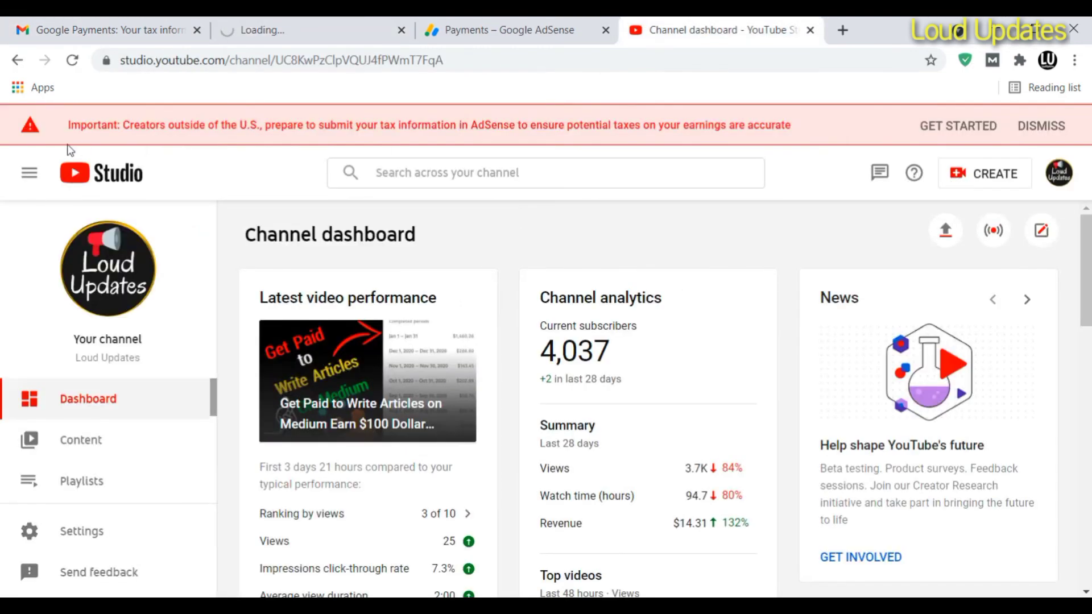
left_click_drag(64, 129, 666, 138)
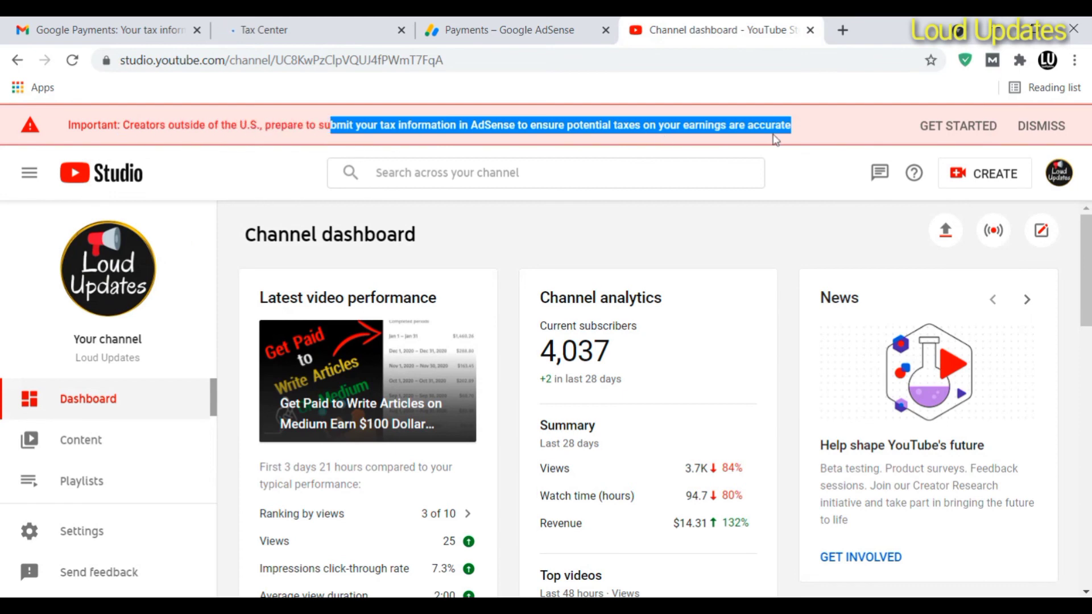
left_click(828, 135)
triple_click(112, 128)
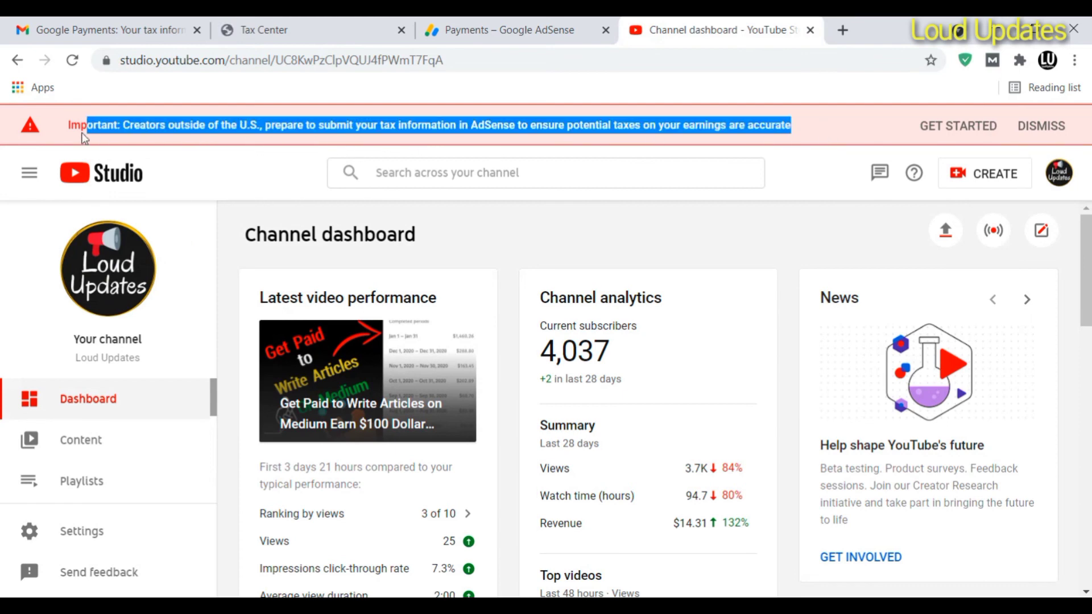
left_click(118, 127)
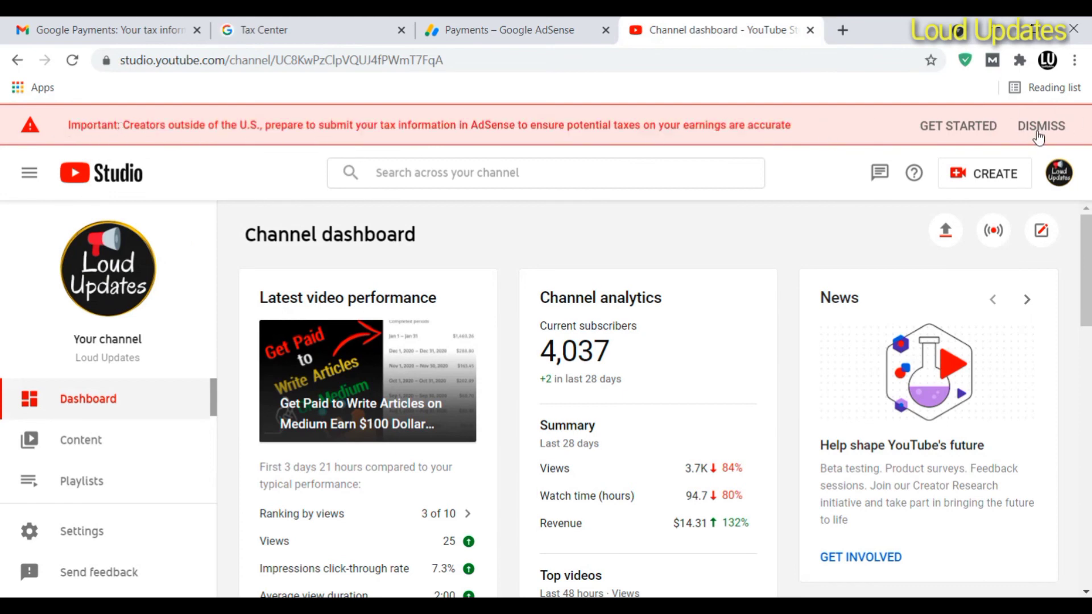
Step: Check the Tax Center's Manage tax info showing Form W-8BEN Approved with 0% Services withholding
left_click(294, 23)
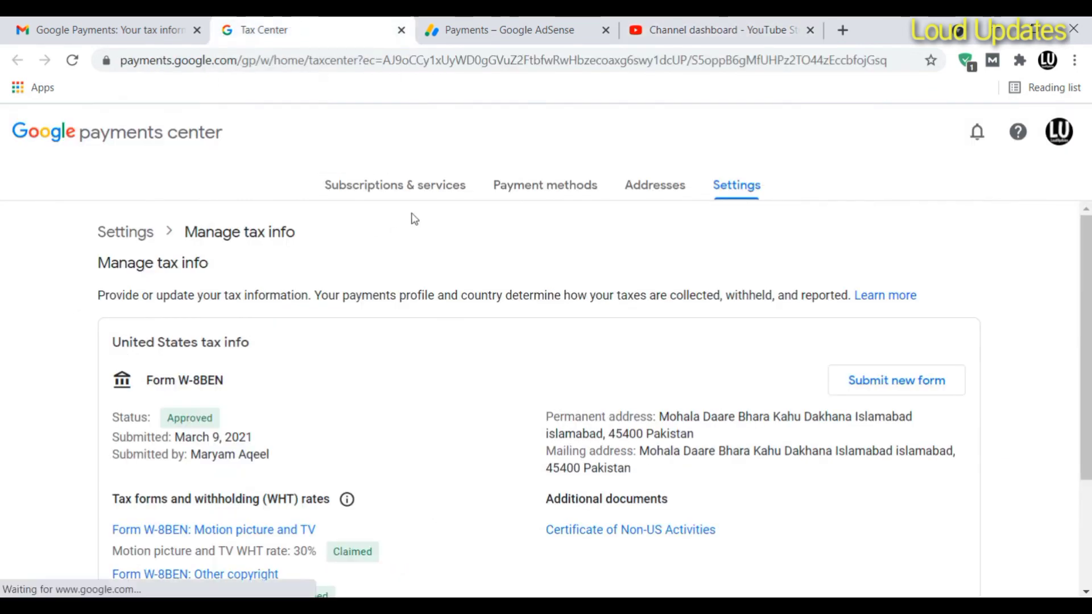
scroll(163, 260, "down", 3)
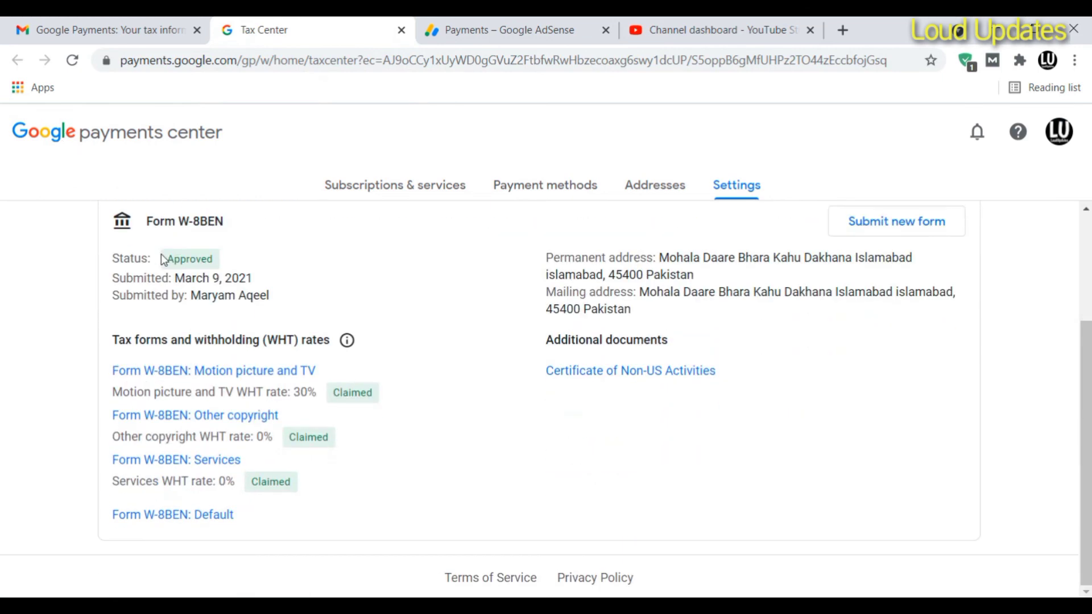
double_click(172, 258)
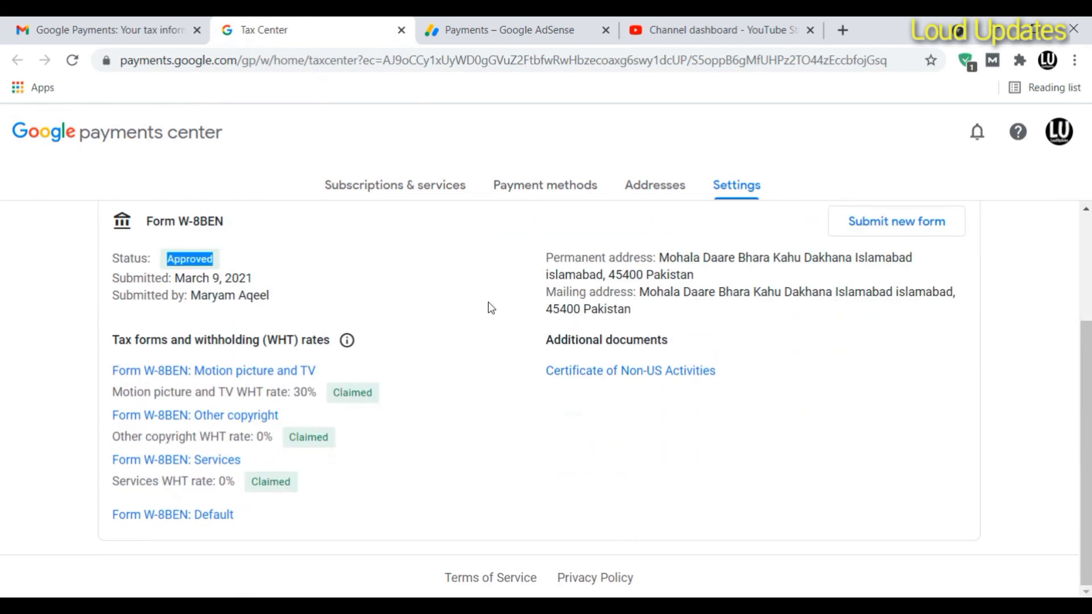
left_click(426, 446)
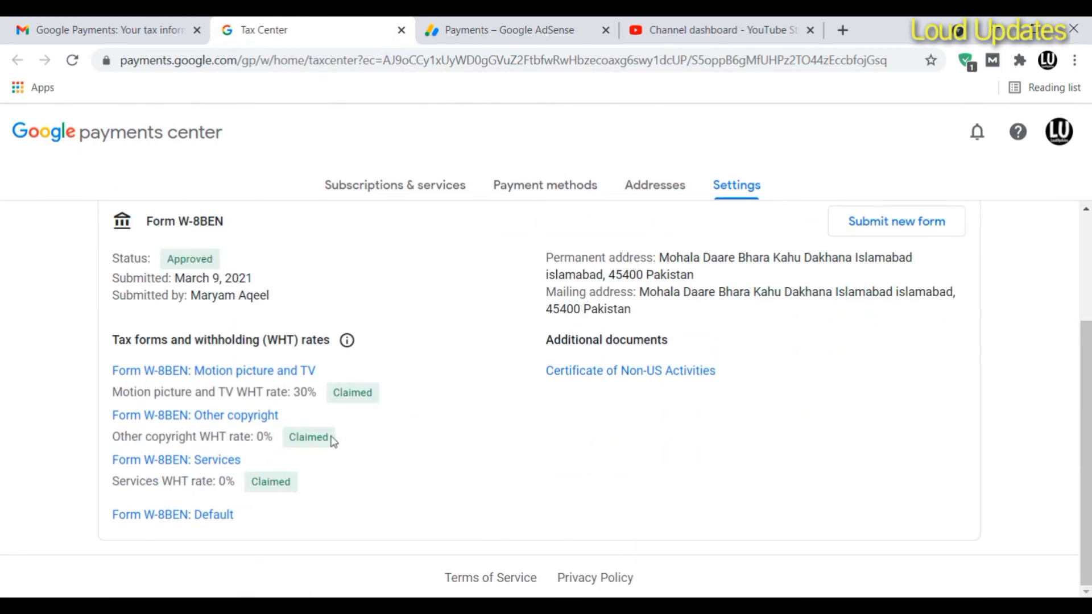
double_click(225, 481)
left_click(384, 505)
Step: Compare against the approval email and AdSense tax info, ending on the Tax Center page
scroll(488, 491, "up", 3)
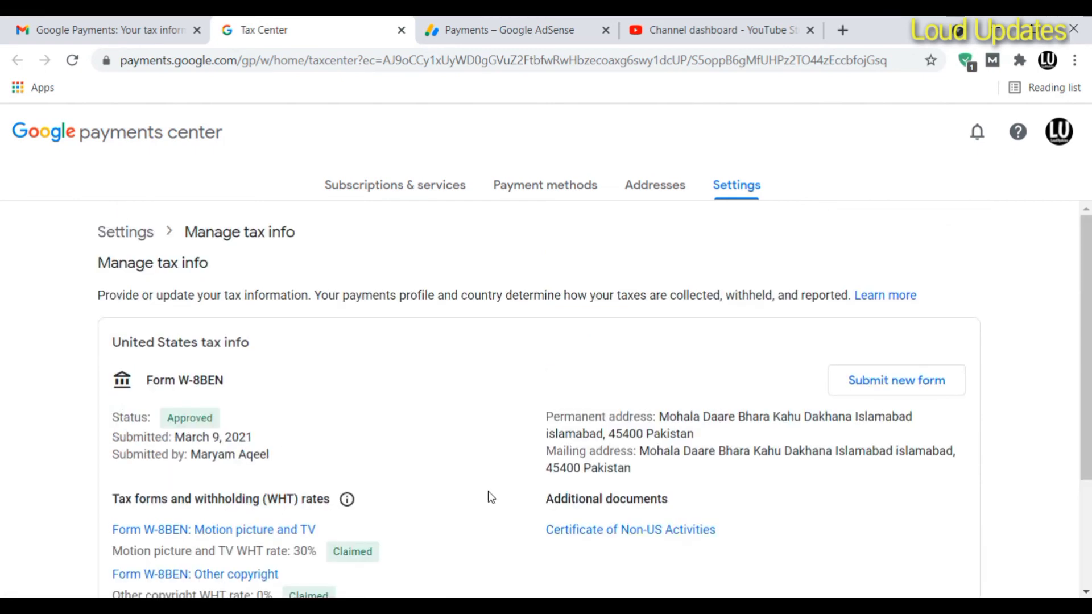
left_click(57, 19)
left_click(501, 29)
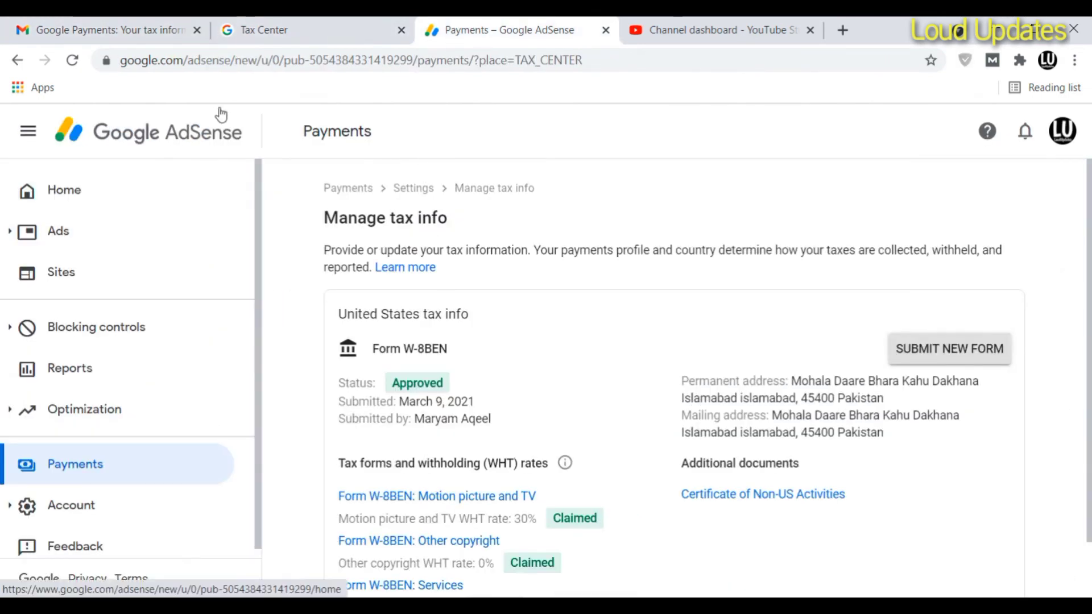
left_click(291, 23)
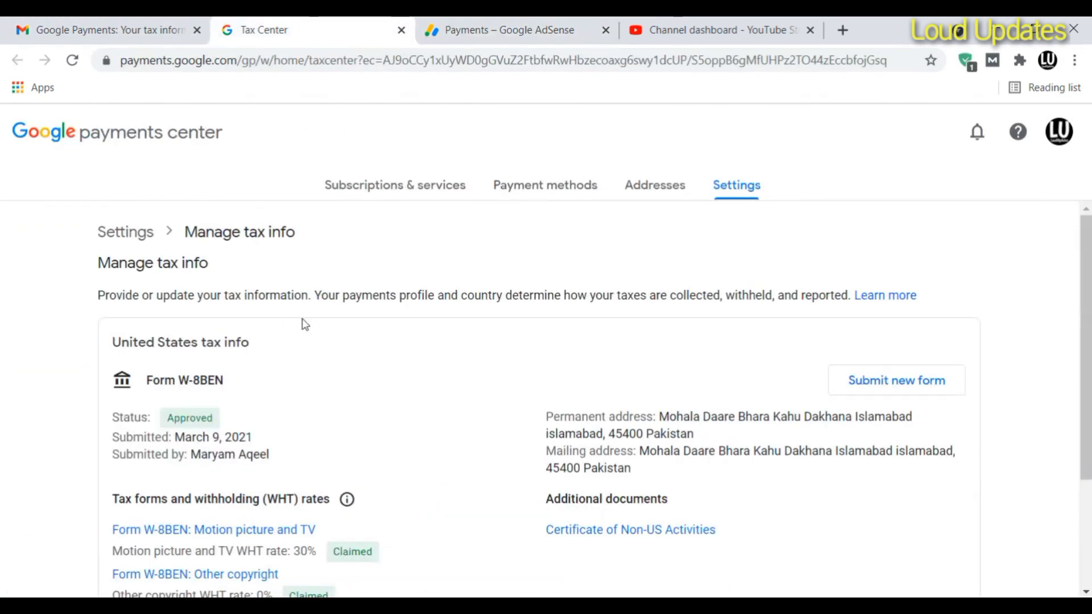